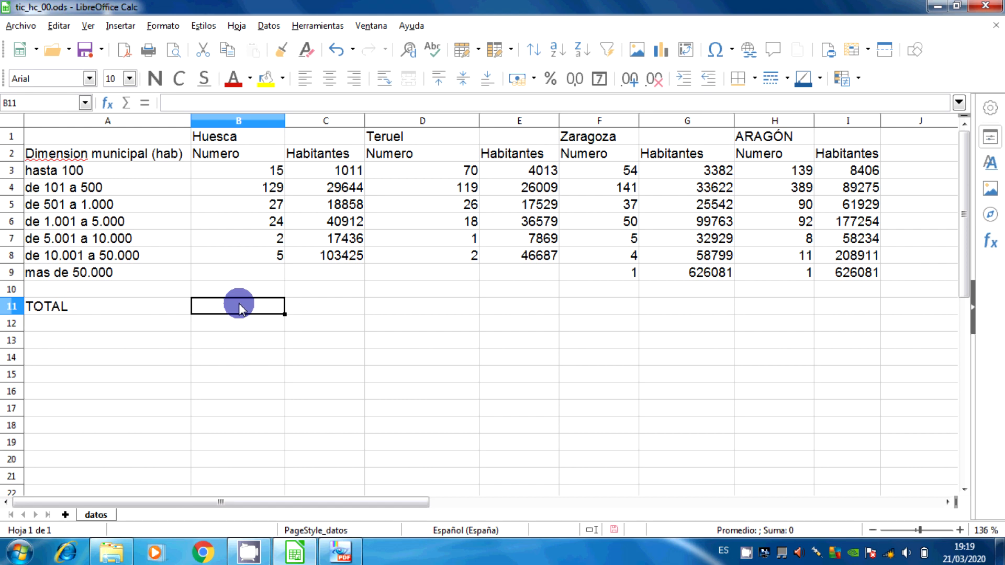
# Total Huesca's Numero column in B11 with a formula adding each cell individually: =B3+B4+B5+B6+B7+B8+B9
pyautogui.doubleClick(239, 307)
pyautogui.write('=')
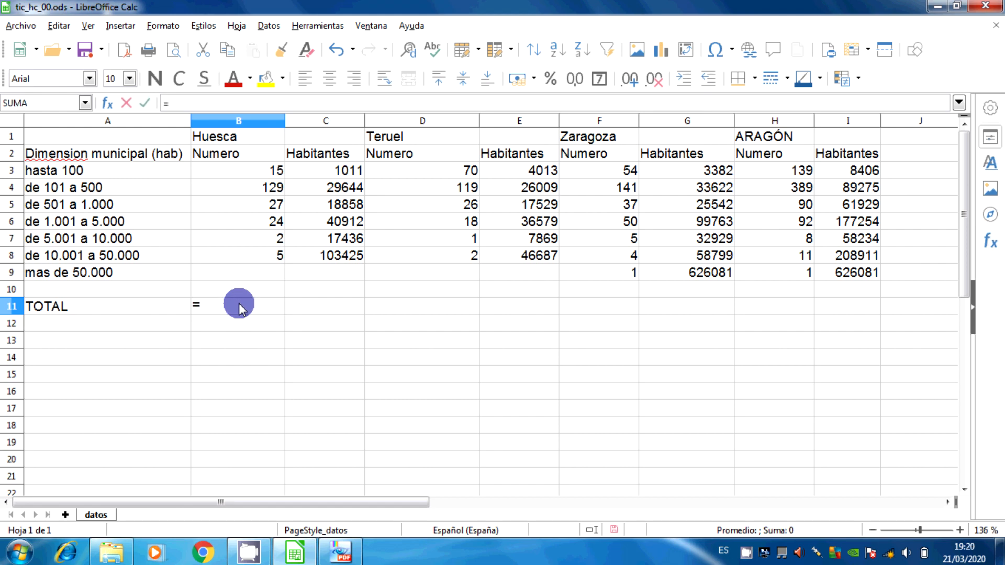
pyautogui.click(258, 170)
pyautogui.write('+')
pyautogui.click(259, 187)
pyautogui.write('+')
pyautogui.click(262, 205)
pyautogui.write('+')
pyautogui.click(266, 221)
pyautogui.write('+')
pyautogui.click(274, 238)
pyautogui.write('+')
pyautogui.click(272, 255)
pyautogui.write('+')
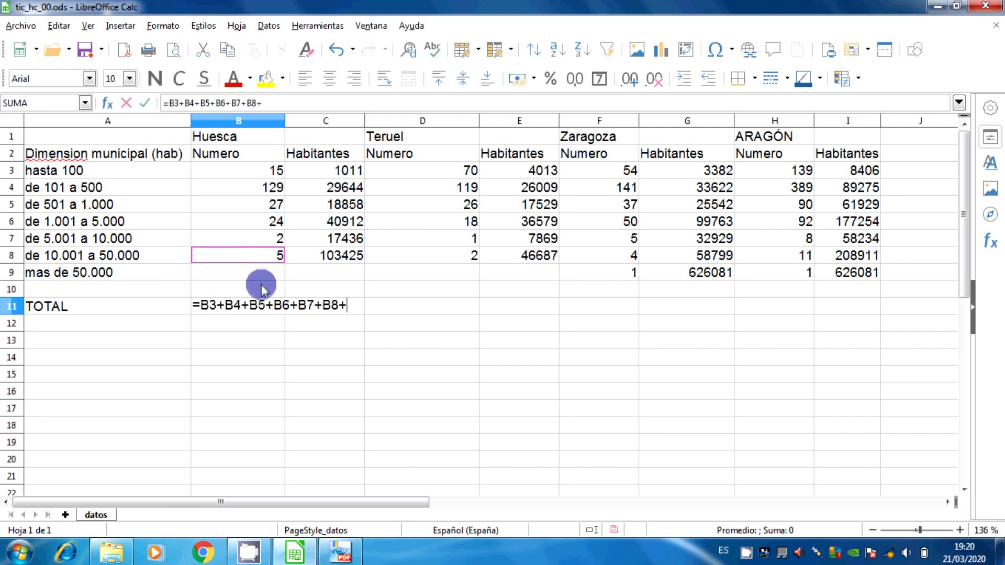
pyautogui.click(260, 273)
pyautogui.press('Return')
# Clear the formula in B11 and select Huesca's Numero values as B3:B10 to check the range reference
pyautogui.click(270, 305)
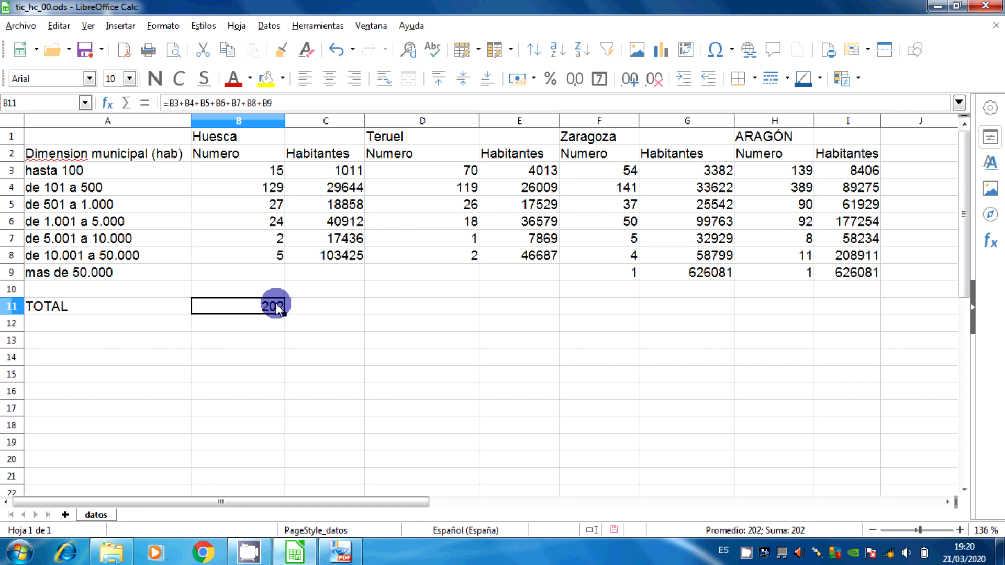
pyautogui.press('Delete')
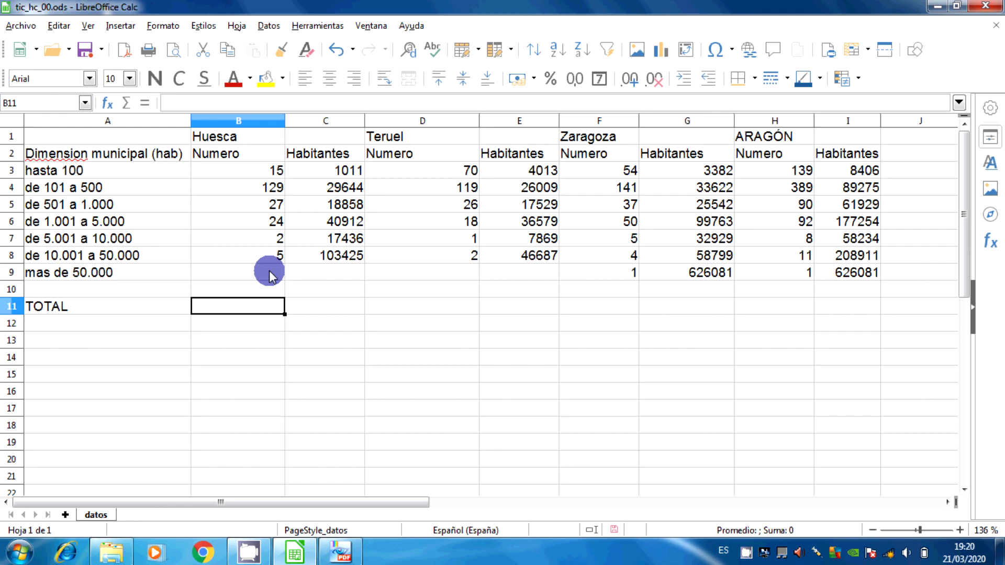
pyautogui.moveTo(242, 173); pyautogui.dragTo(268, 292)
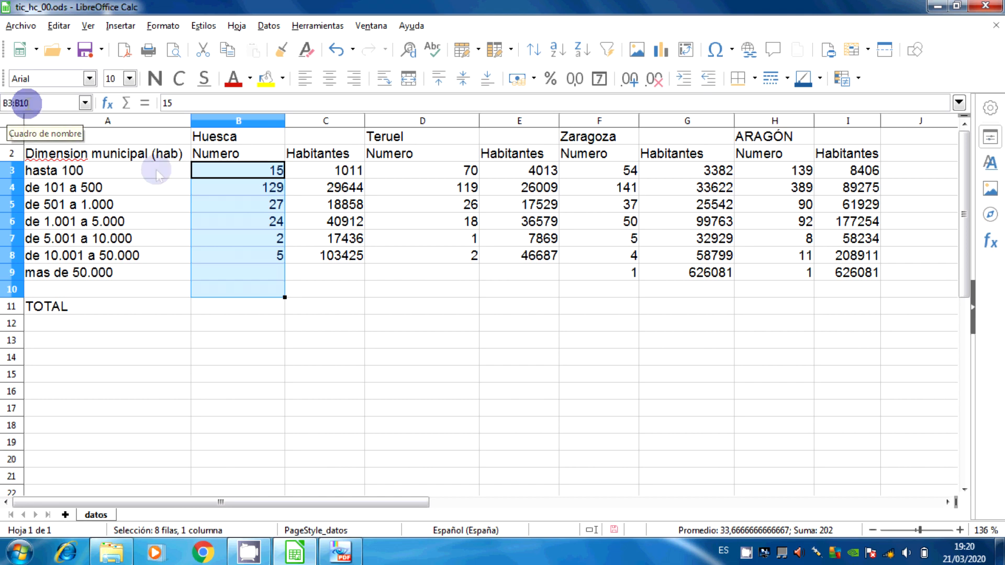
pyautogui.click(253, 309)
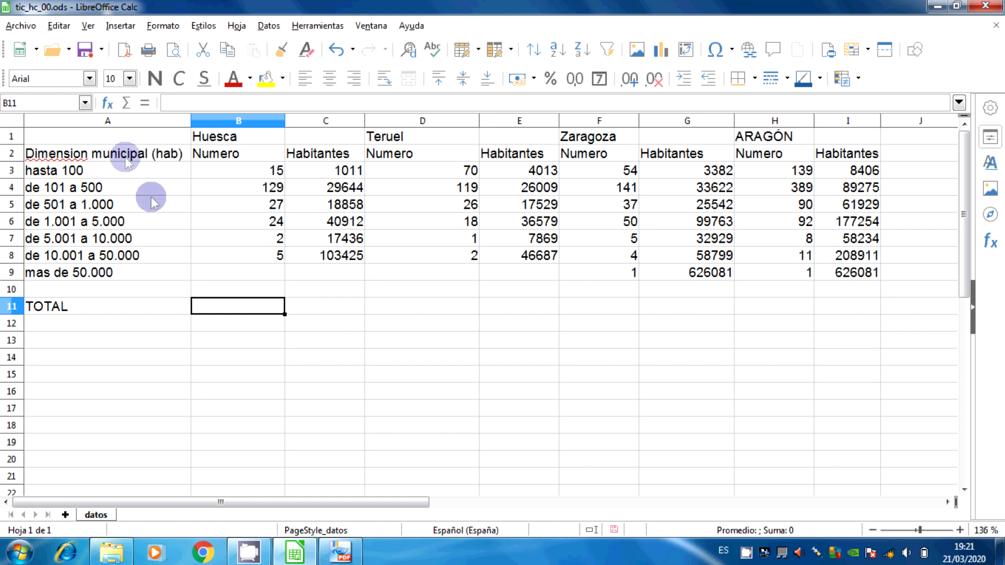
# Insert a SUMA total in B11 and correct its range so the formula is =SUMA(B3:B9)
pyautogui.click(128, 105)
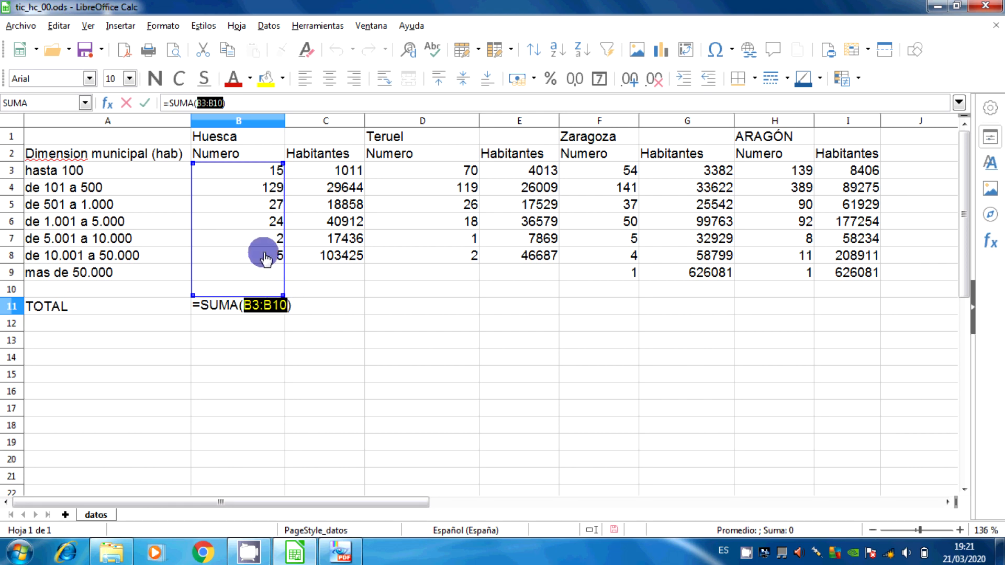
pyautogui.click(214, 103)
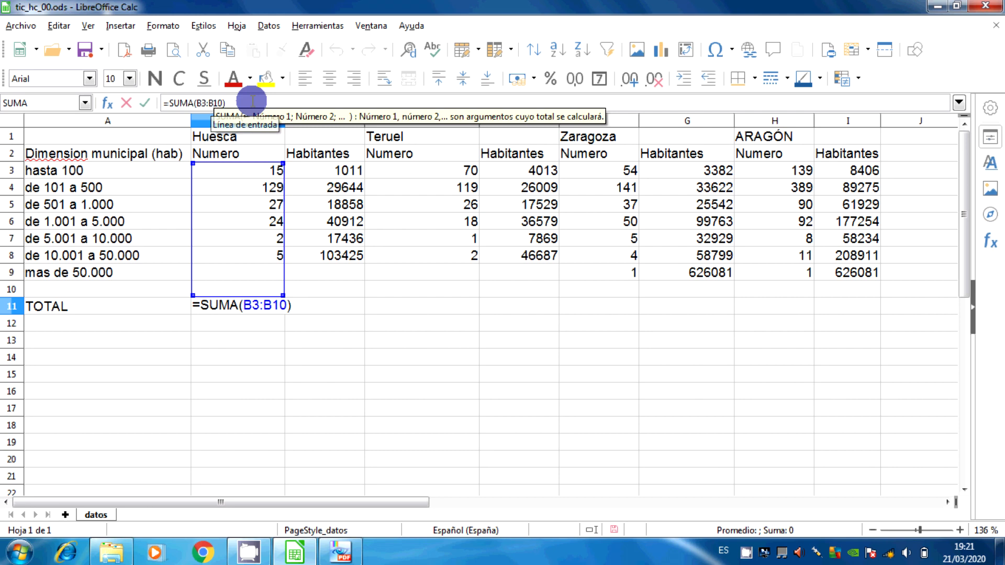
pyautogui.write('9')
pyautogui.press('Delete')
pyautogui.press('Delete')
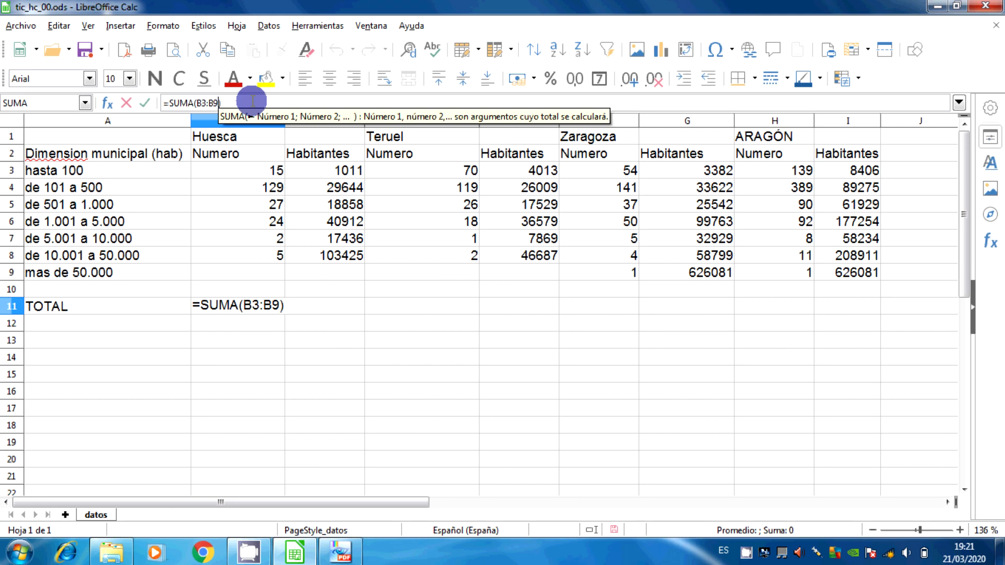
pyautogui.press('Return')
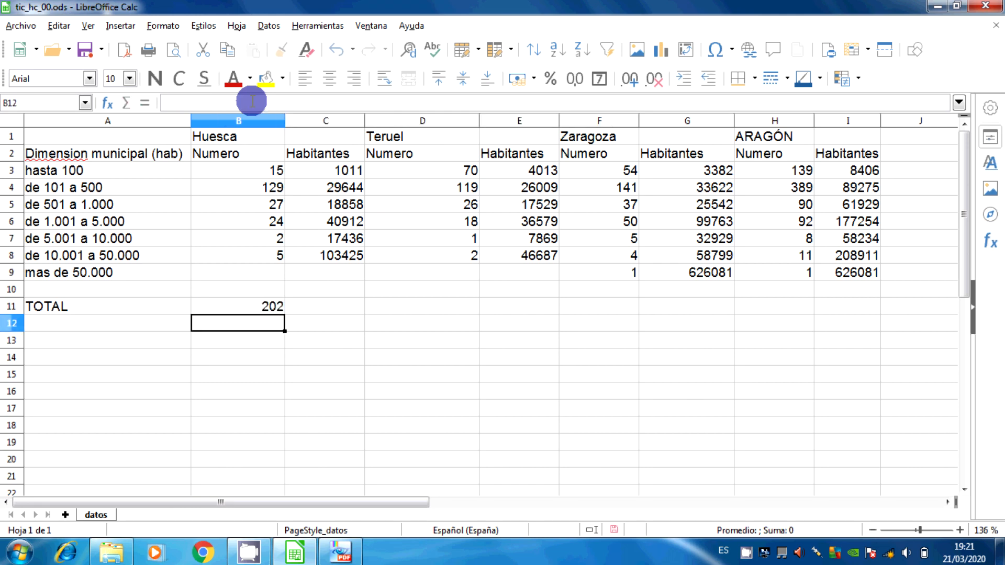
# Fill the SUMA formula from B11 across the TOTAL row to I11
pyautogui.click(266, 309)
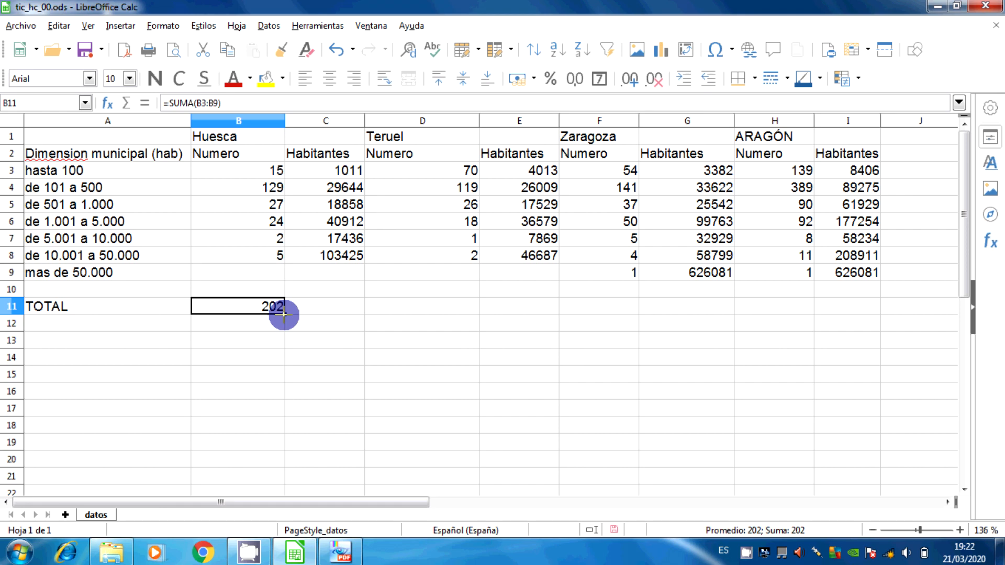
pyautogui.moveTo(283, 314); pyautogui.dragTo(856, 310)
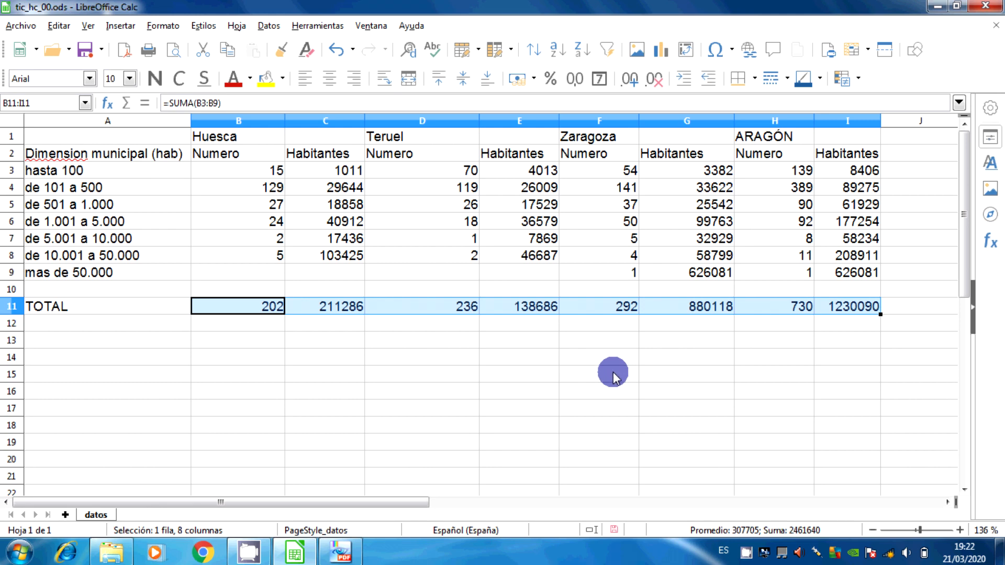
pyautogui.click(413, 352)
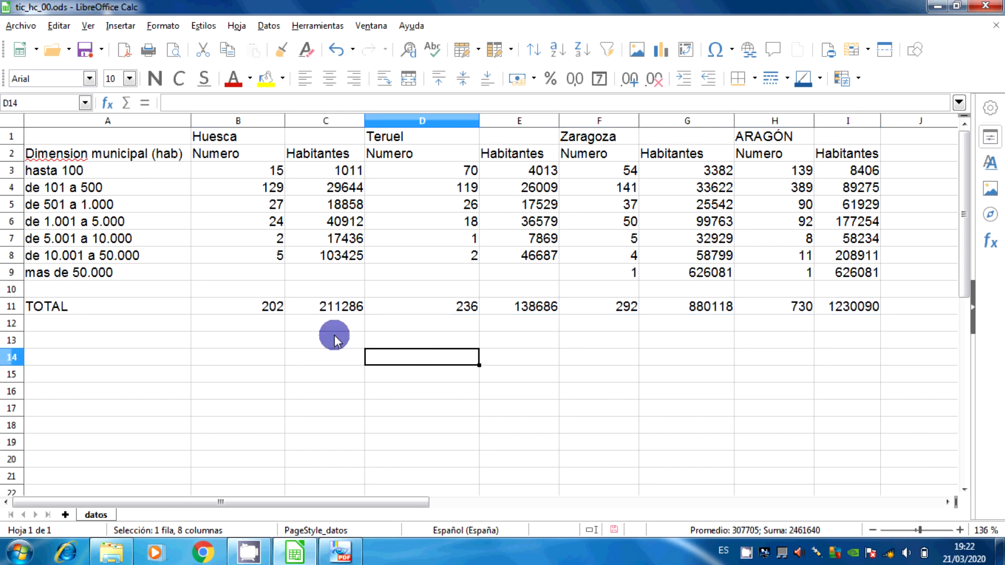
# Examine the formula in each cell of the TOTAL row from C11 to I11
pyautogui.click(303, 309)
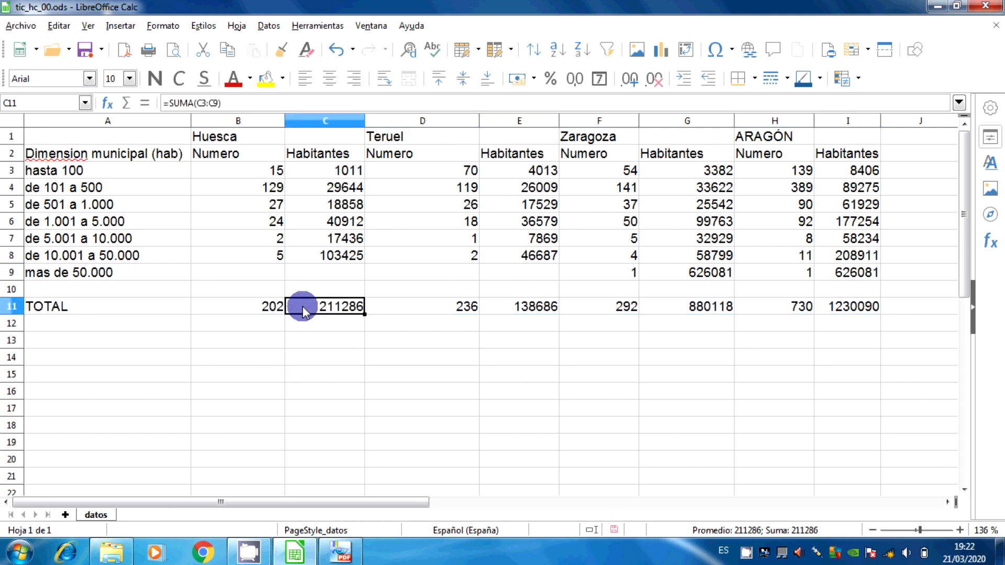
pyautogui.click(422, 306)
pyautogui.click(508, 309)
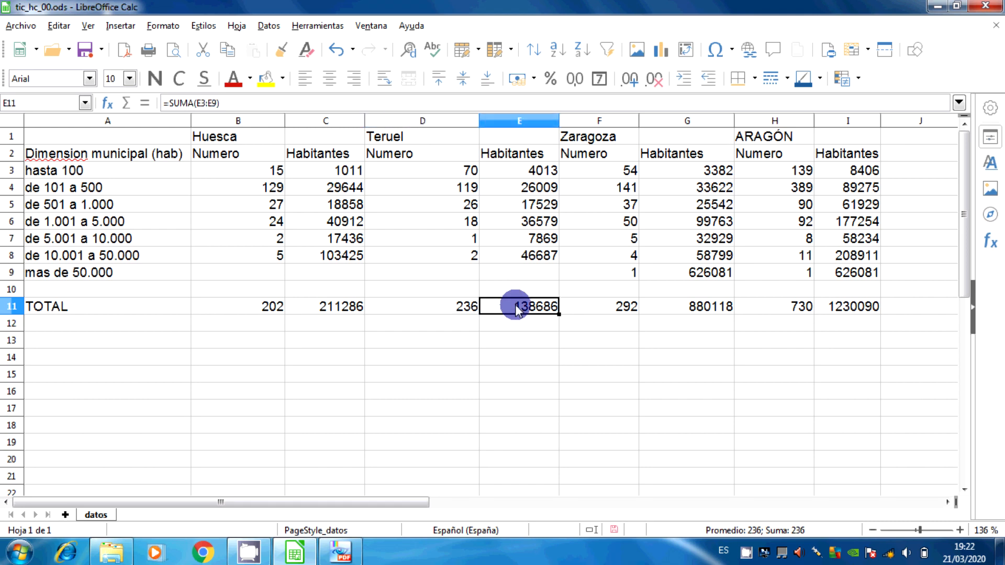
pyautogui.click(581, 308)
pyautogui.click(689, 312)
pyautogui.click(795, 307)
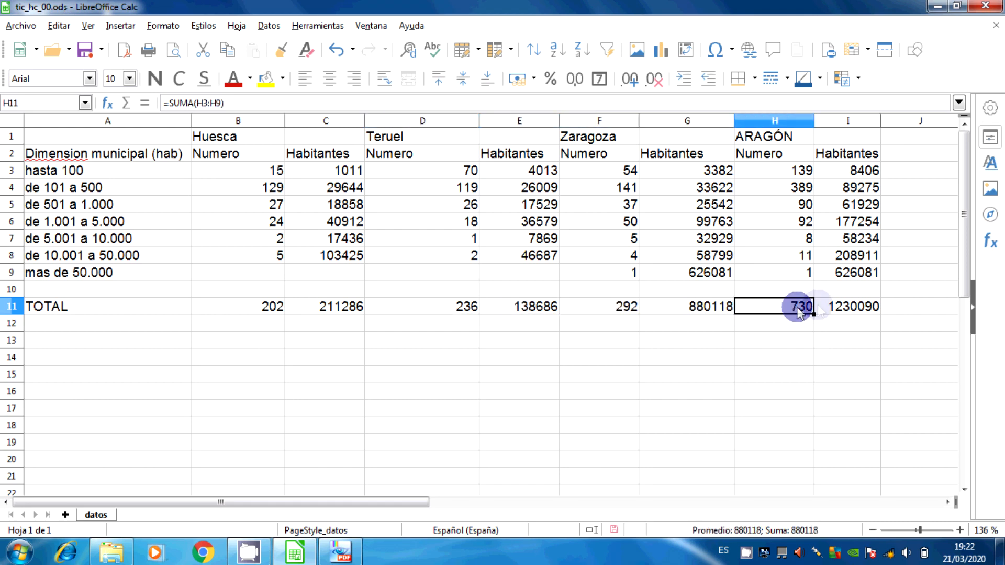
pyautogui.click(830, 307)
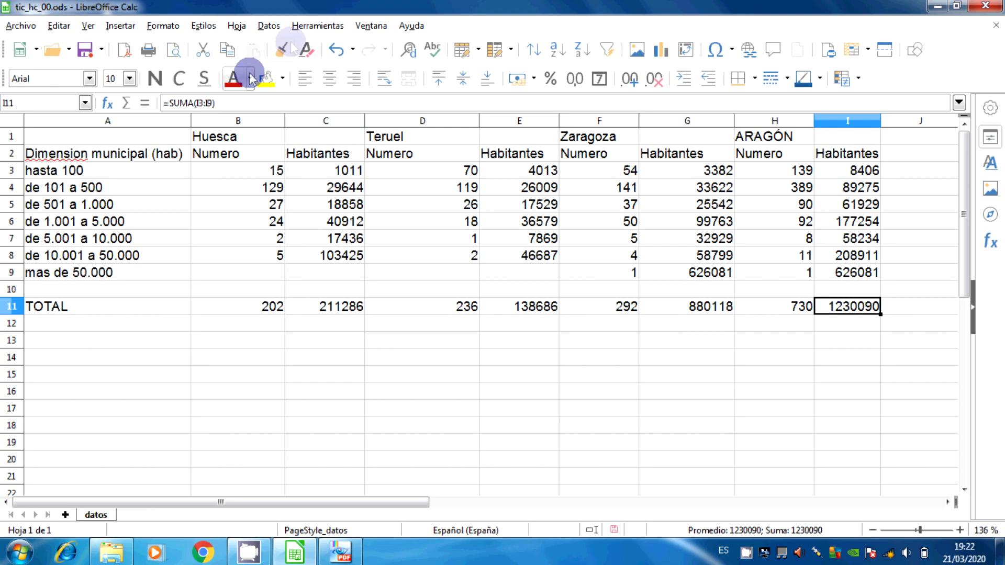
# Undo the last fill of the TOTAL row
pyautogui.click(335, 51)
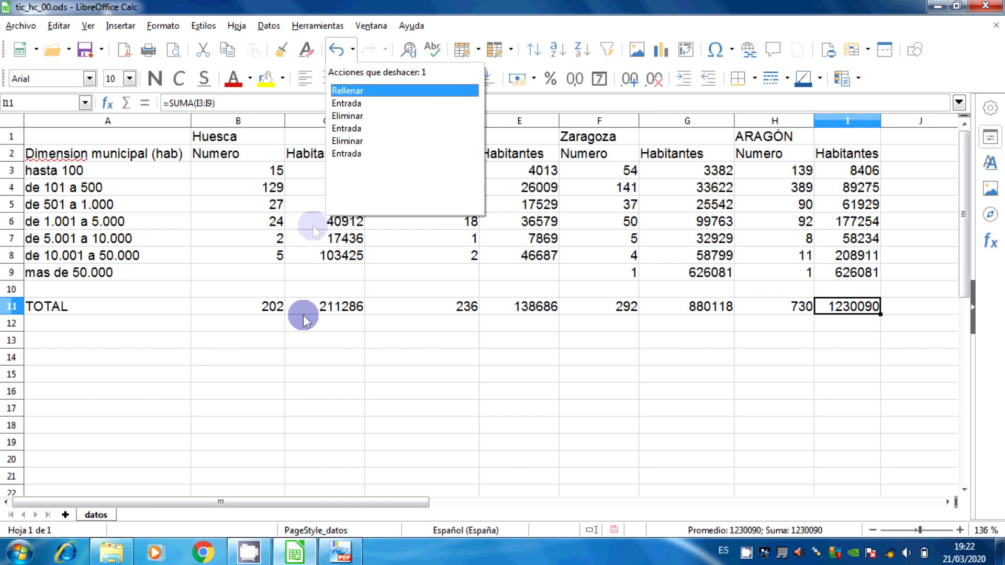
pyautogui.click(354, 94)
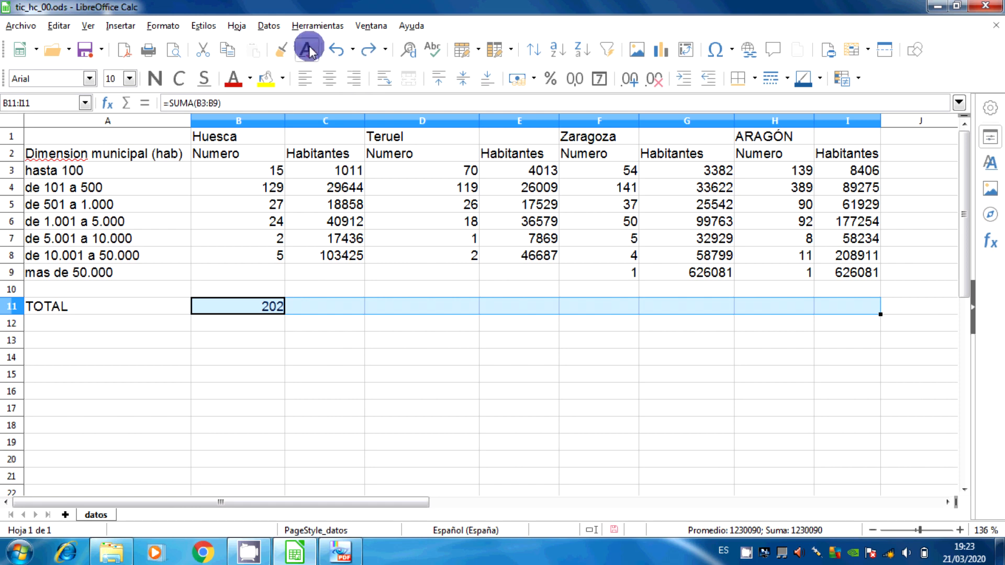
pyautogui.click(296, 323)
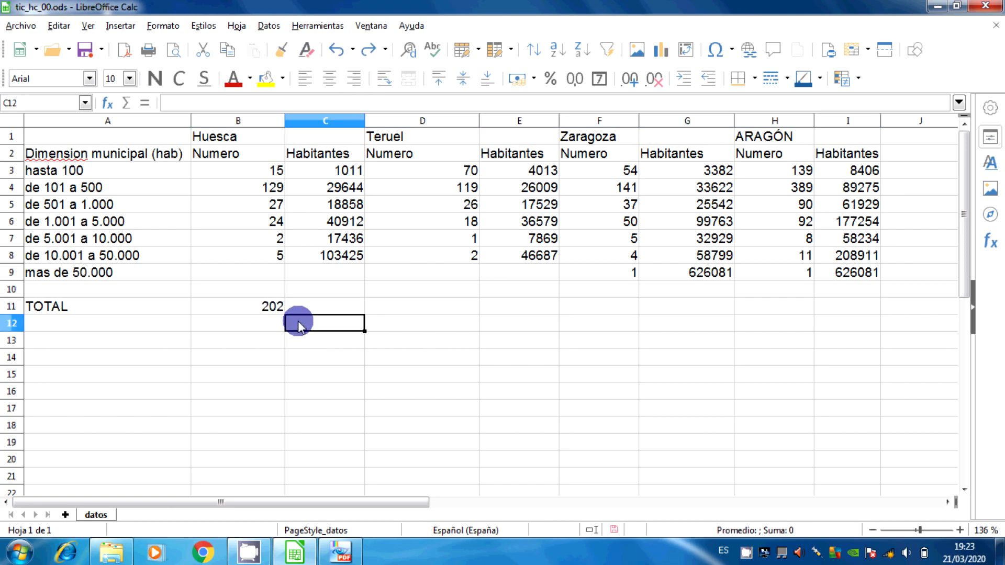
# Copy the SUMA formula from B11 and paste it into E11, Teruel's Habitantes total
pyautogui.click(245, 307)
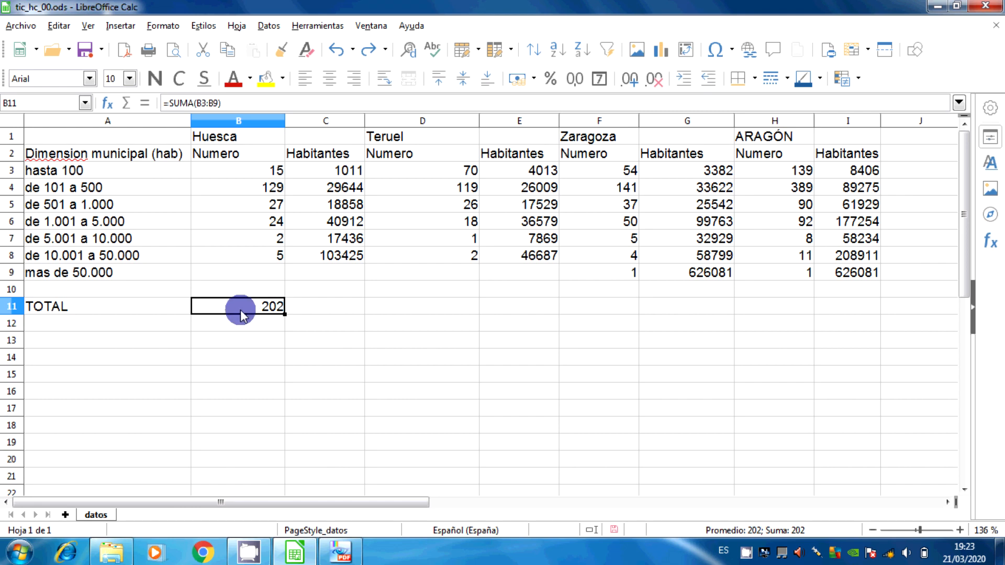
pyautogui.click(228, 51)
pyautogui.click(517, 301)
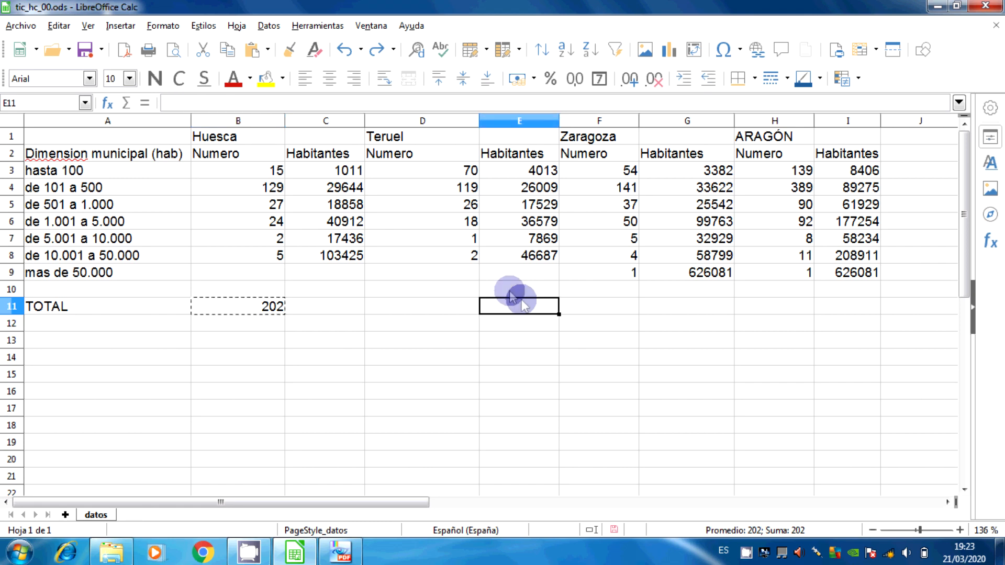
pyautogui.click(250, 47)
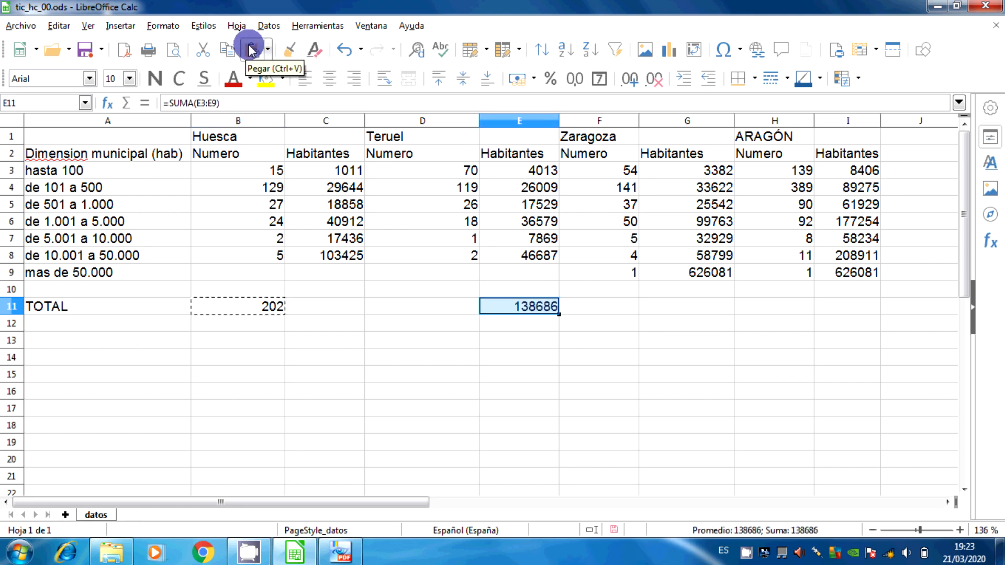
# Switch to the tic_hc_00 PDF in PDF-XChange Viewer to check its TOTAL row, and return to the LibreOffice Calc spreadsheet
pyautogui.moveTo(294, 552)
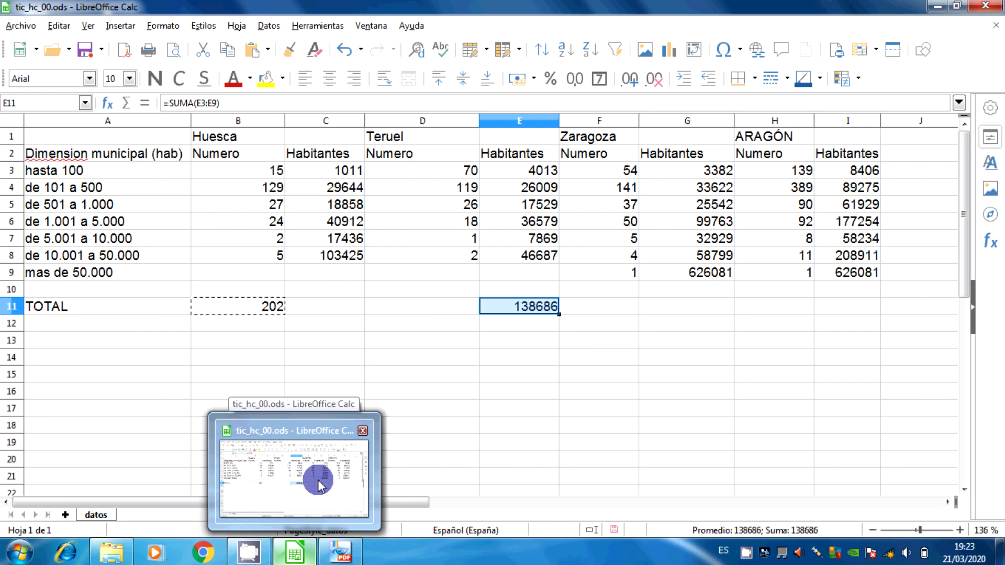
pyautogui.moveTo(337, 549)
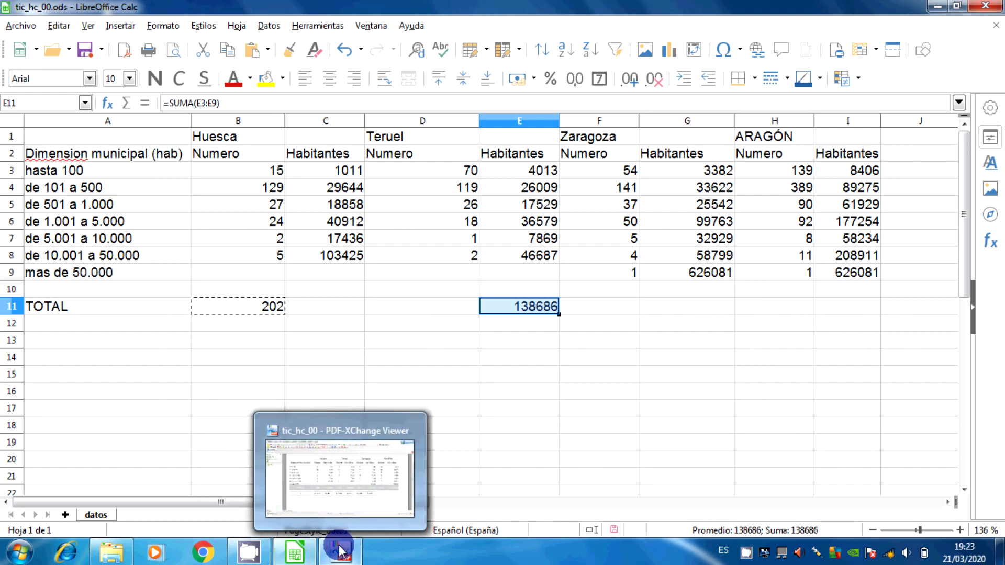
pyautogui.click(339, 551)
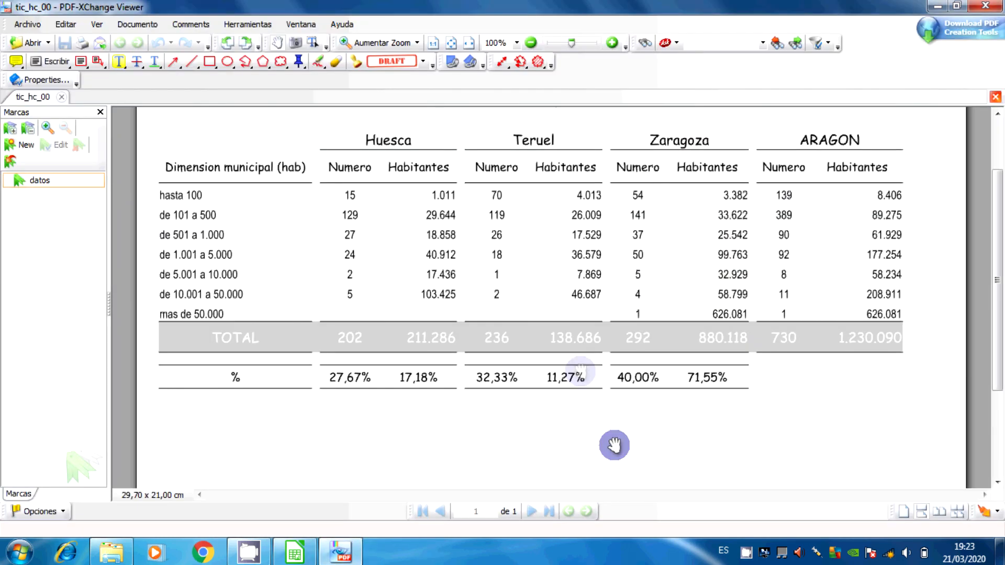
pyautogui.moveTo(247, 556)
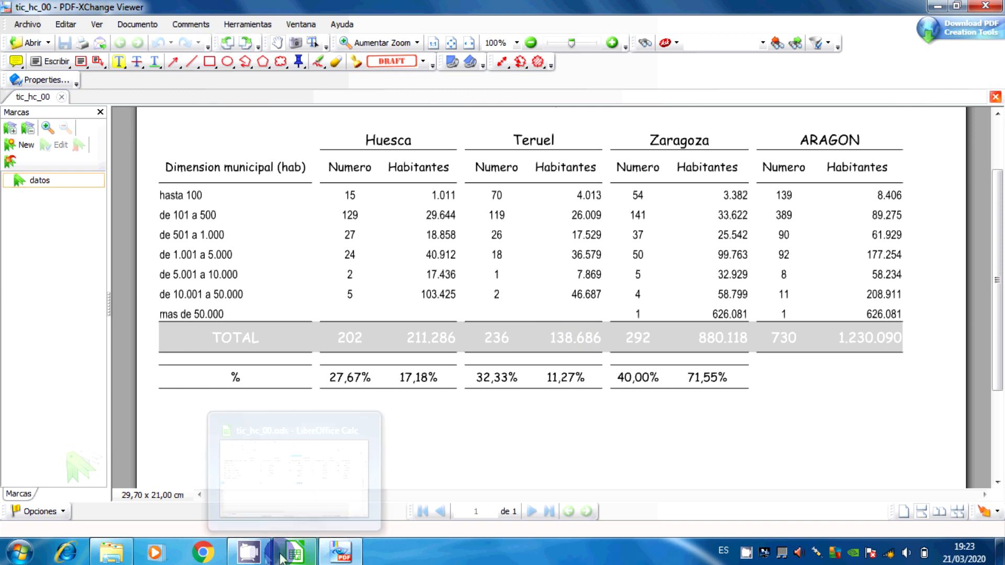
pyautogui.click(289, 558)
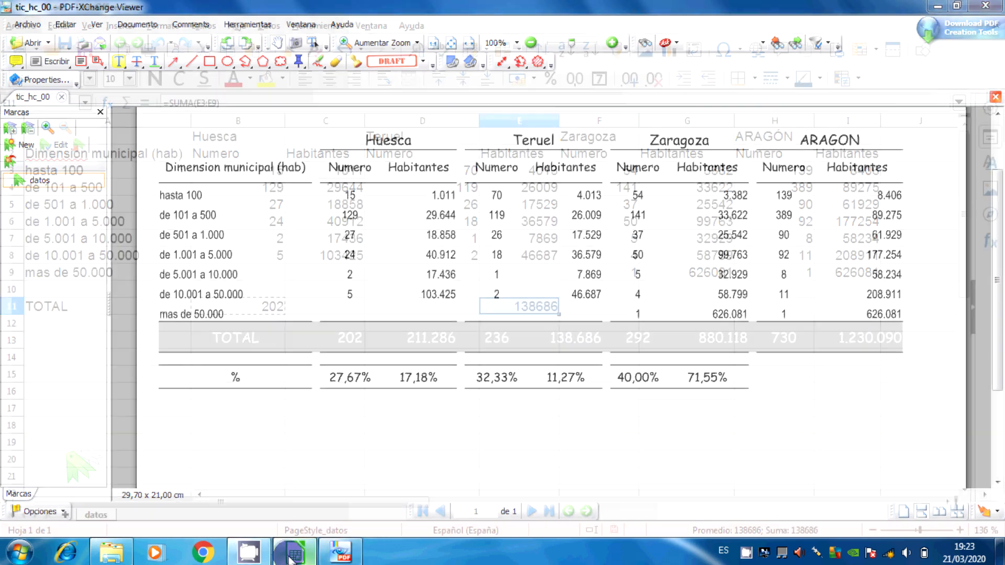
# Undo the formula pasted into E11 and clear the Huesca total in B11
pyautogui.press('Escape')
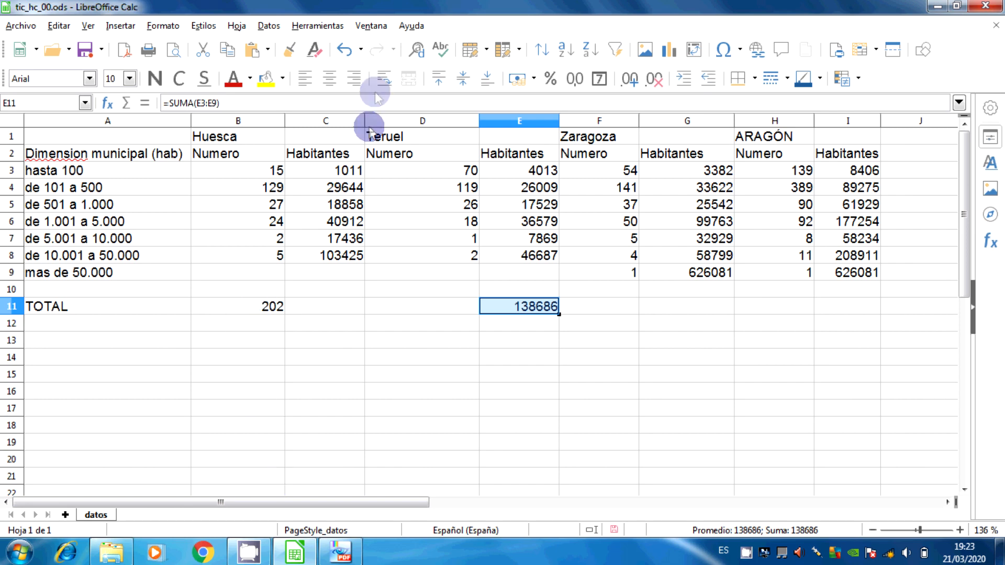
pyautogui.click(345, 51)
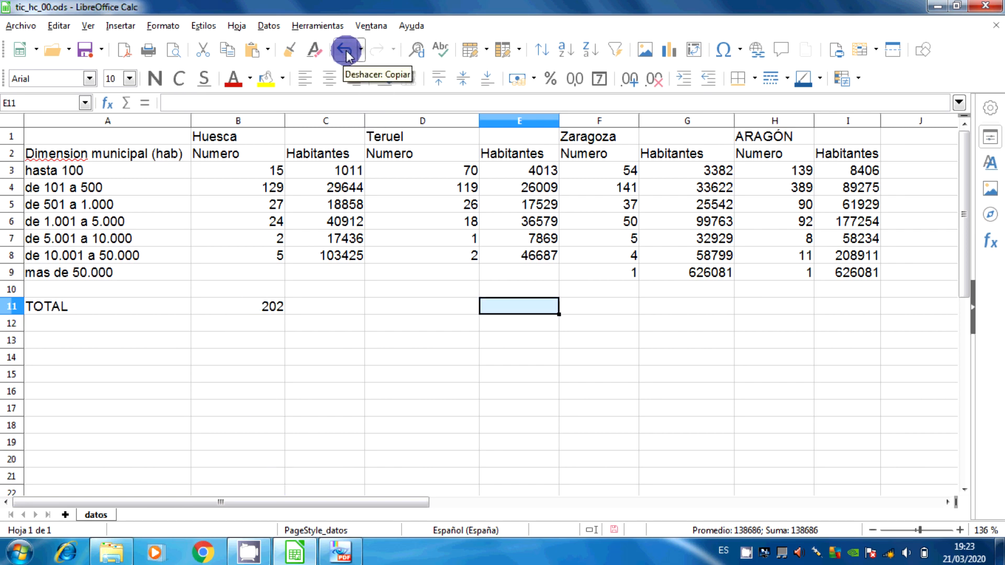
pyautogui.click(267, 307)
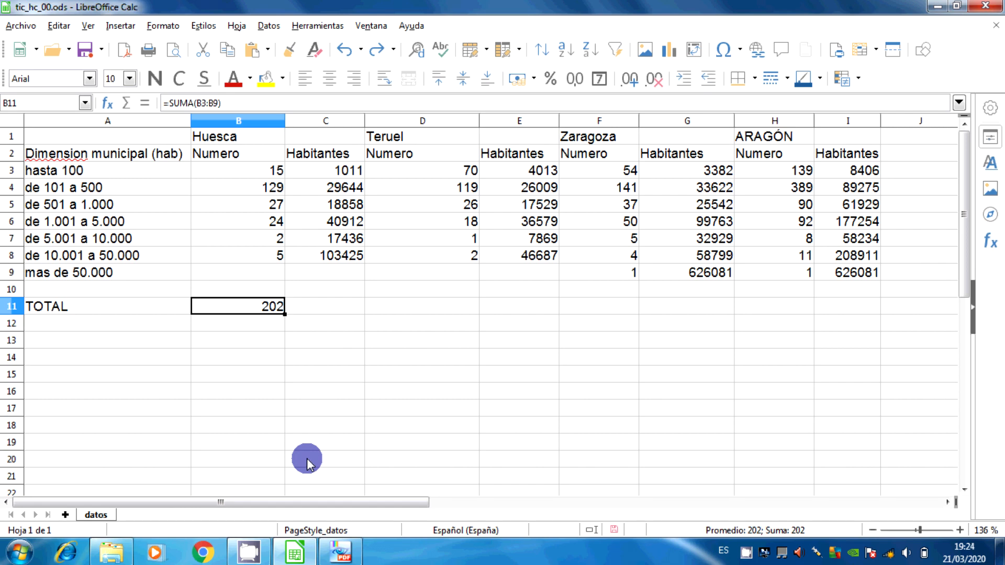
pyautogui.press('Delete')
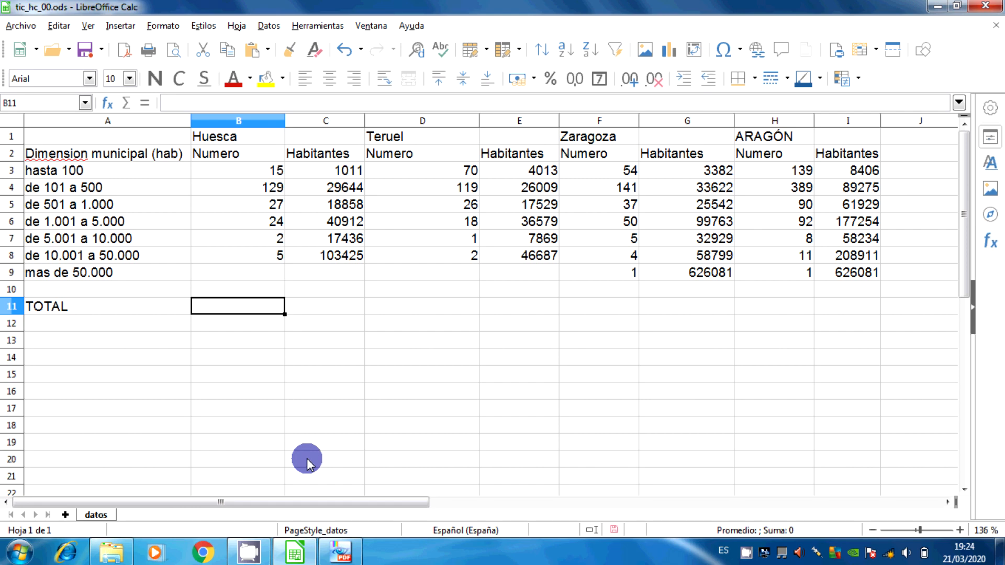
# Open the function wizard for B11, Huesca's Numero total, and move its window clear of column B
pyautogui.click(121, 25)
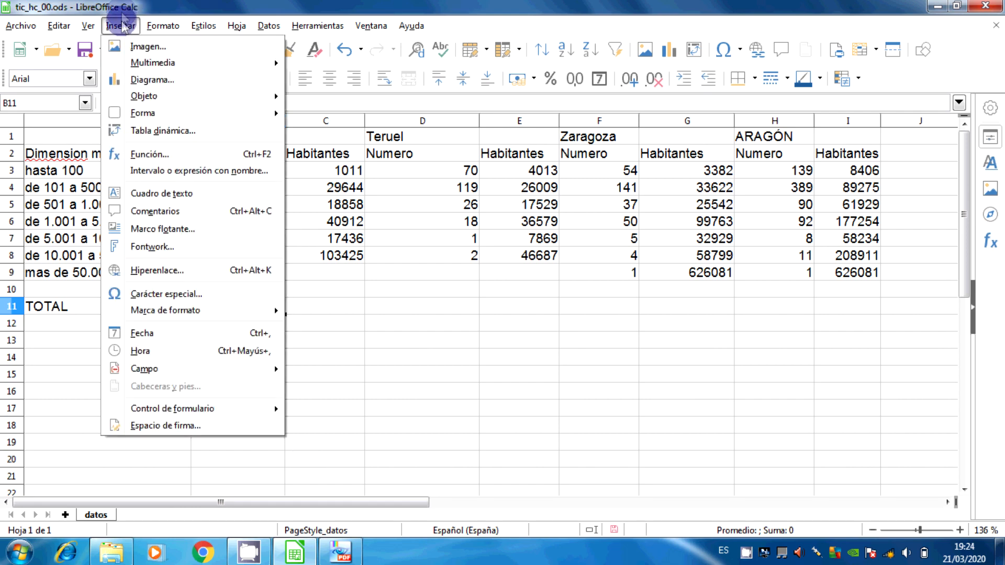
pyautogui.click(184, 157)
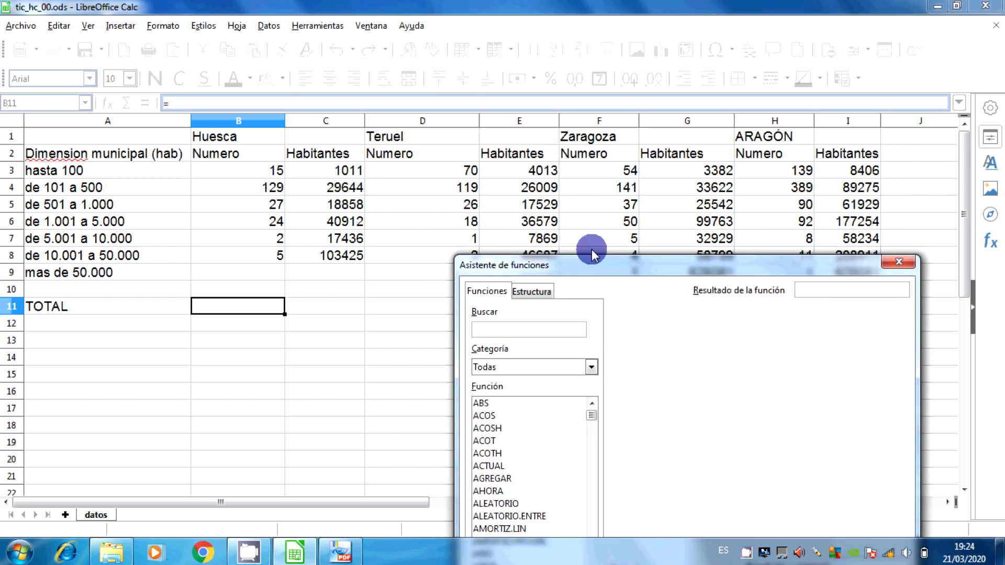
pyautogui.moveTo(613, 271); pyautogui.dragTo(487, 80)
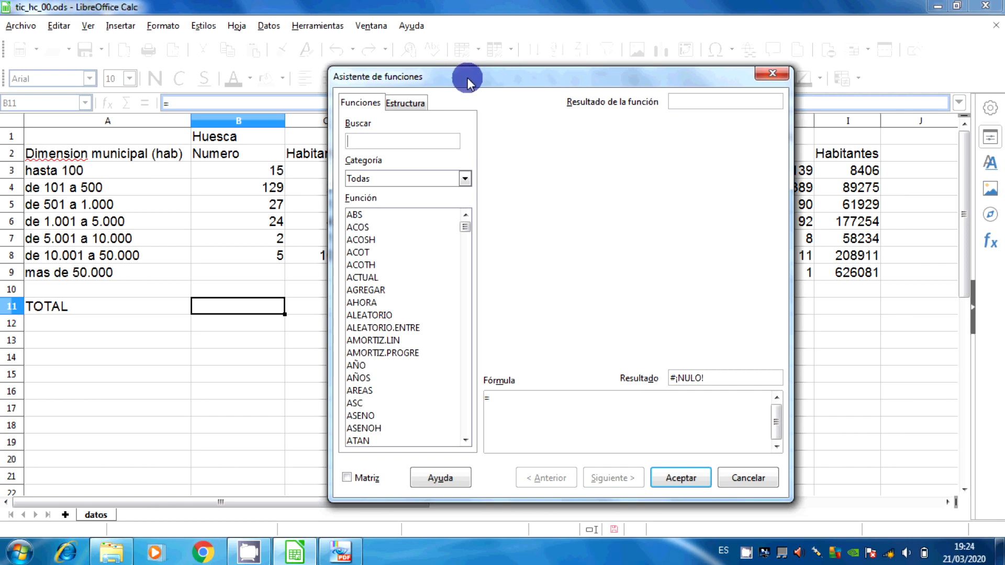
# Browse the wizard's function categories, viewing Fecha y hora, Lógica and Todas
pyautogui.click(465, 178)
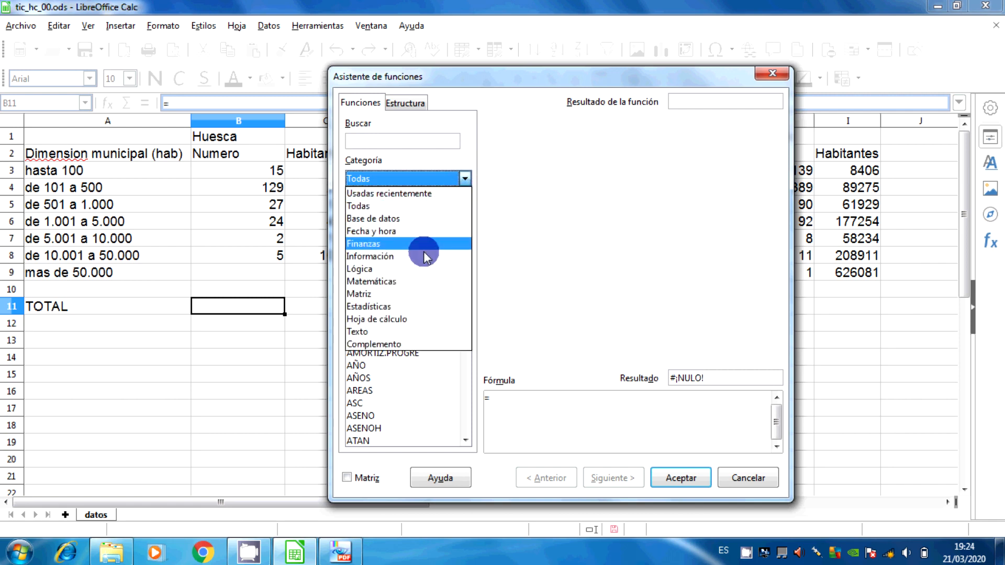
pyautogui.click(391, 231)
pyautogui.click(365, 177)
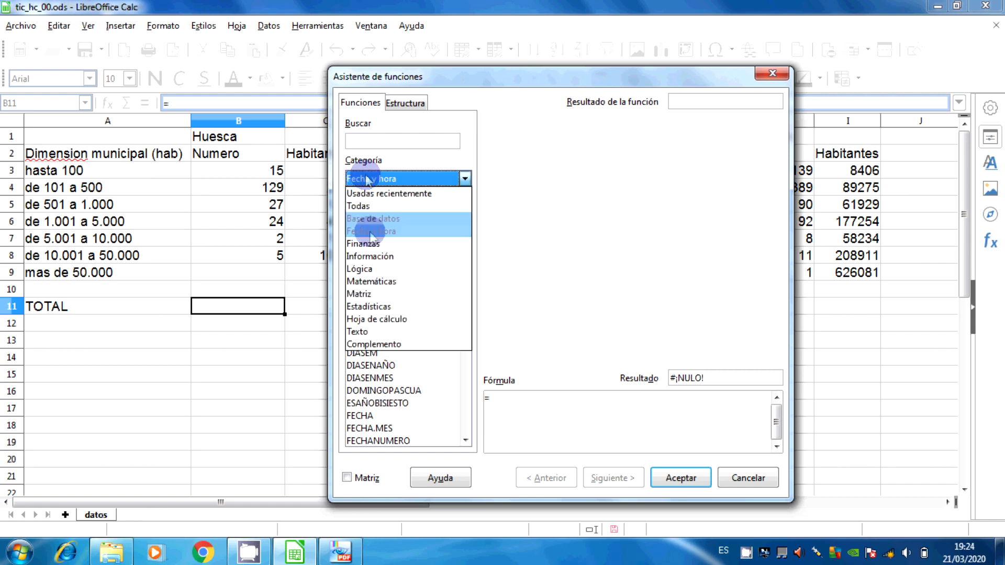
pyautogui.click(372, 269)
pyautogui.click(367, 178)
pyautogui.click(360, 206)
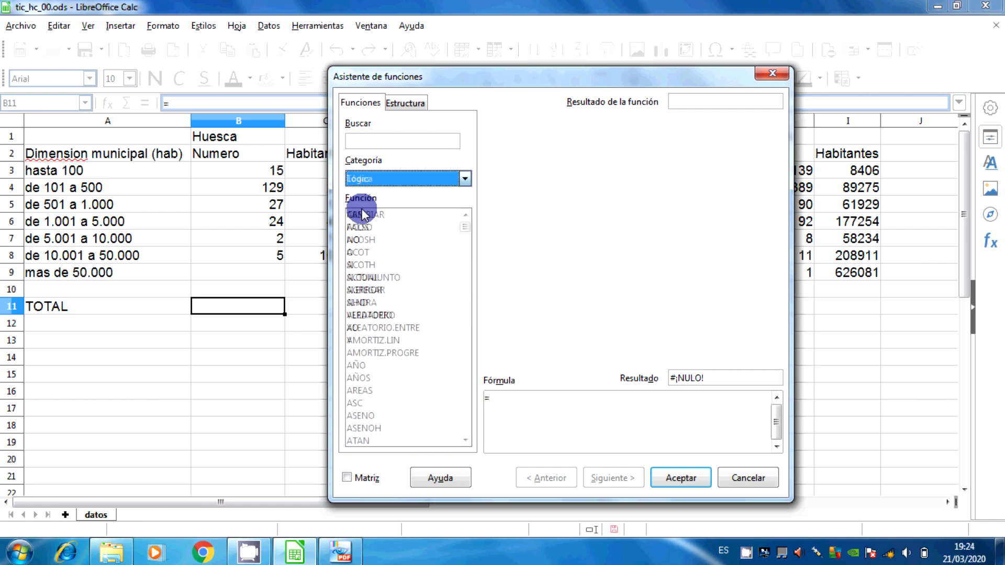
# Choose the SUMA function from the Matemáticas category and proceed to its arguments
pyautogui.click(363, 180)
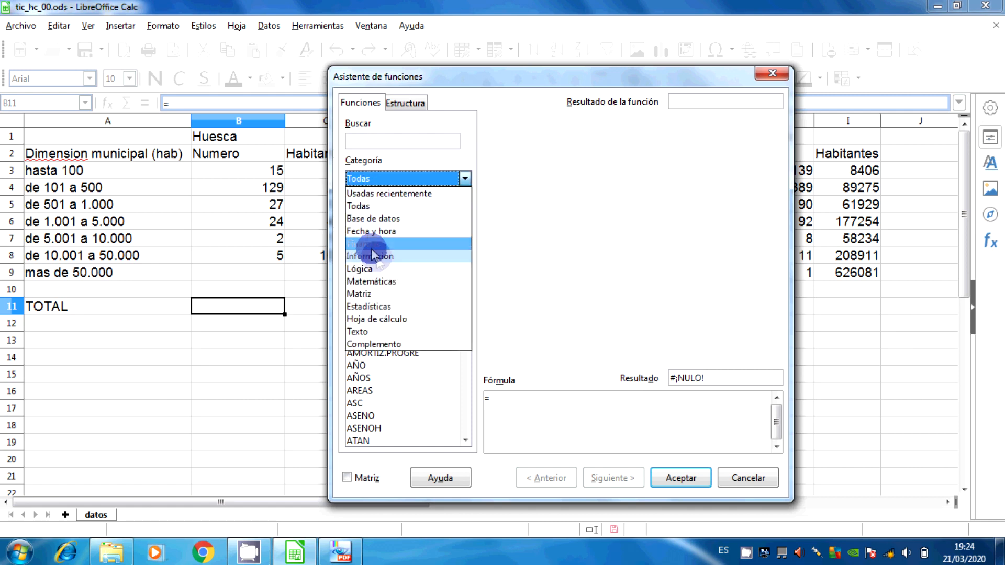
pyautogui.click(374, 281)
pyautogui.scroll(-1, 386, 390)
pyautogui.scroll(-10, 385, 390)
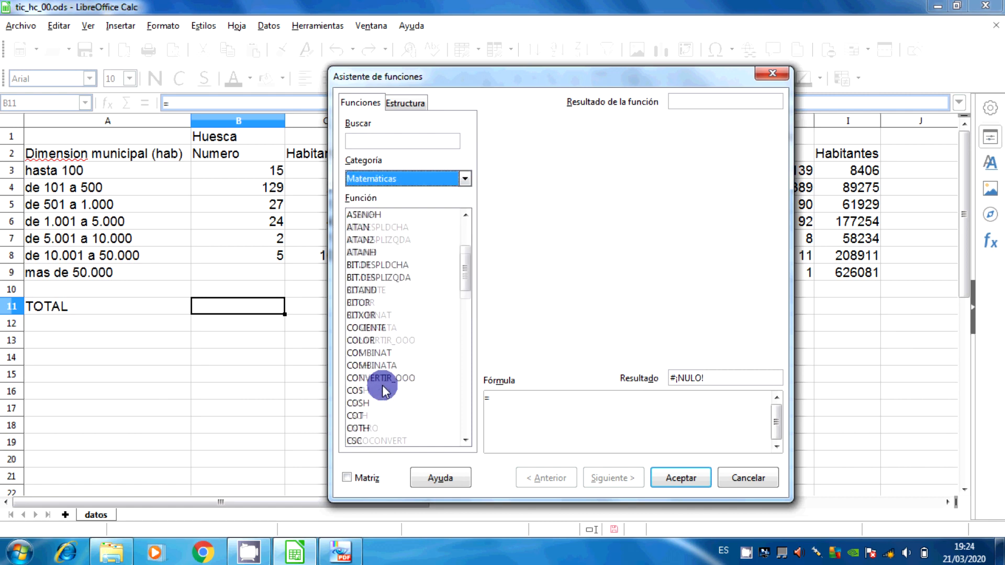
pyautogui.scroll(-10, 385, 388)
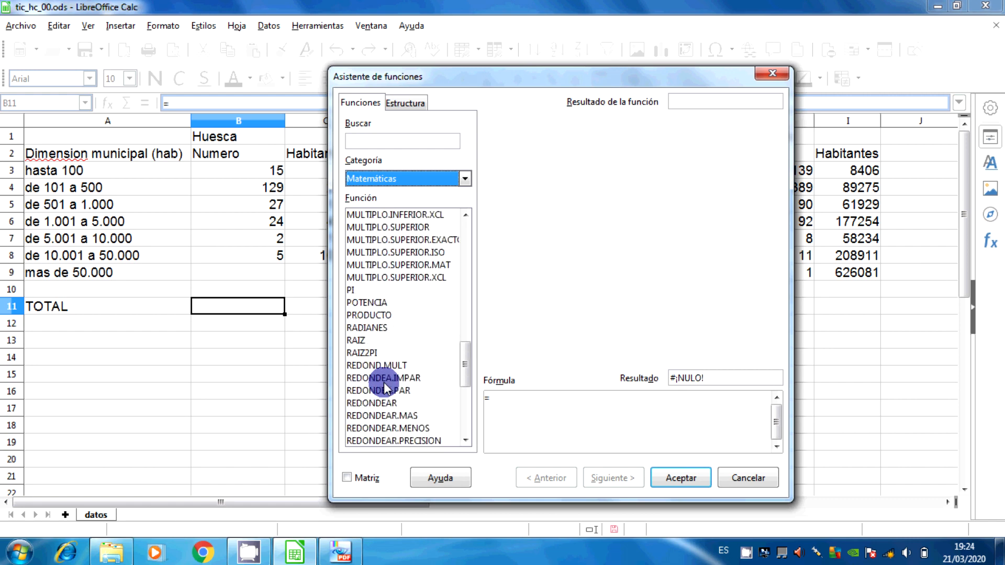
pyautogui.click(371, 341)
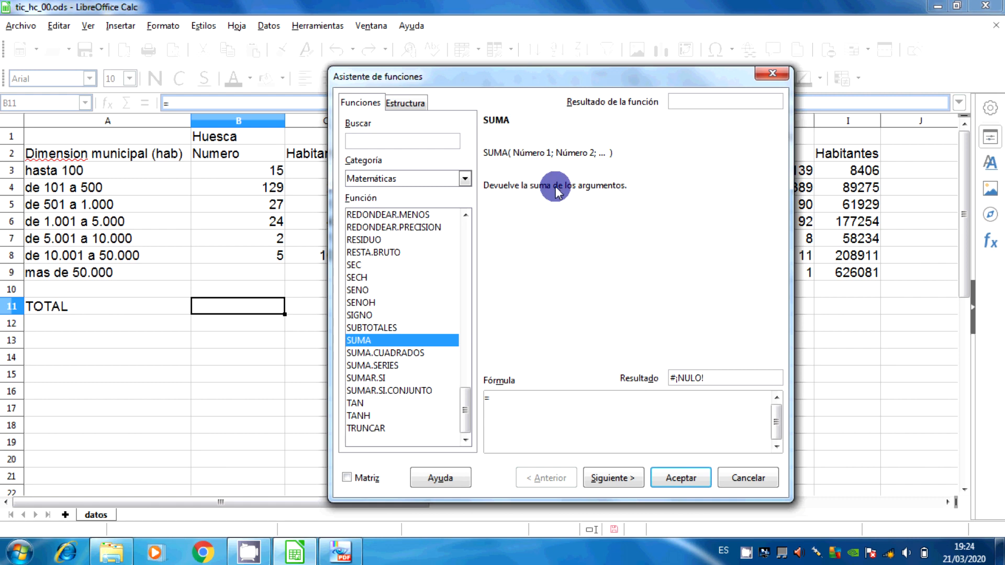
pyautogui.click(610, 478)
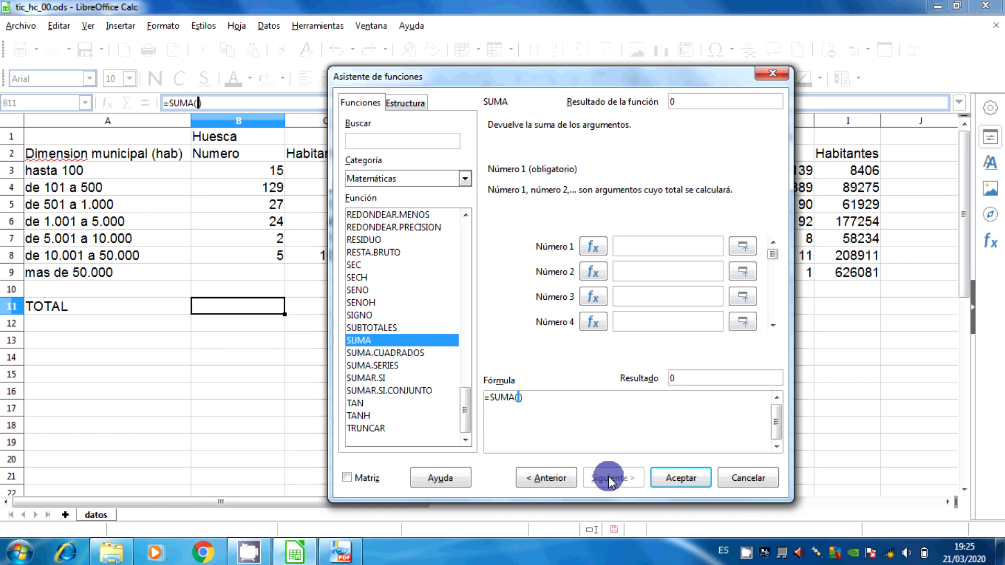
# Try b3:b9 as SUMA's Número 1 argument and clear the argument again
pyautogui.click(628, 244)
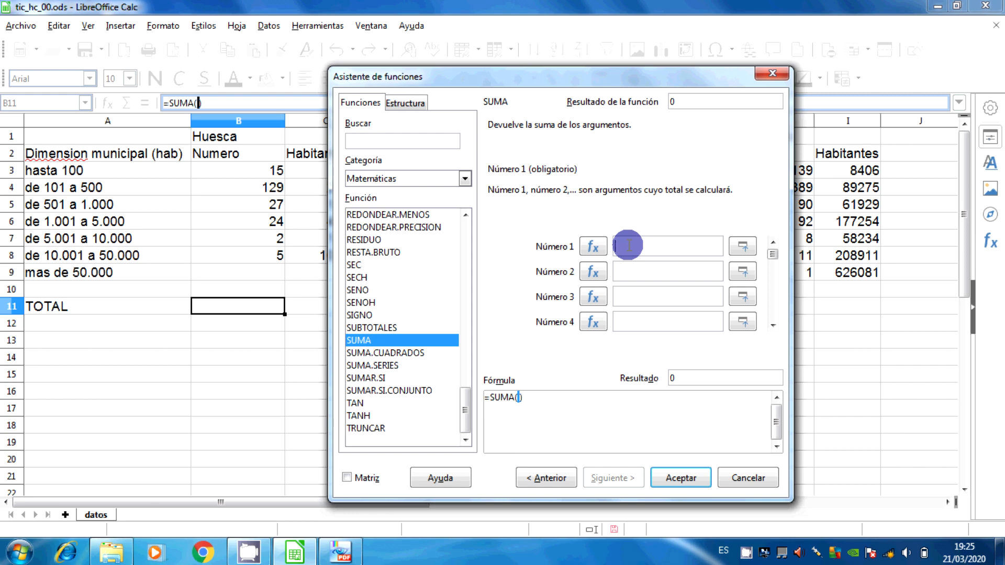
pyautogui.write('b3:b')
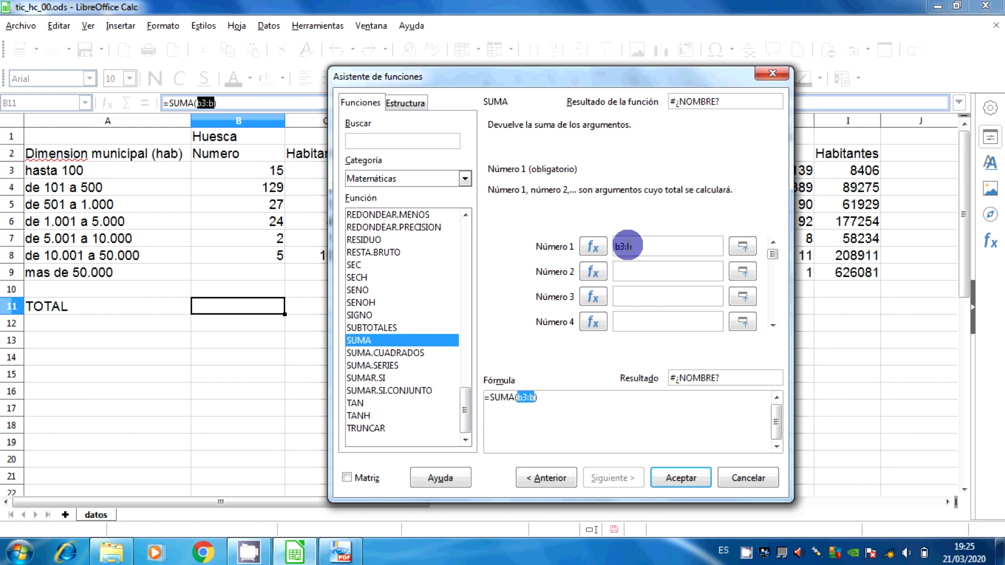
pyautogui.write('9')
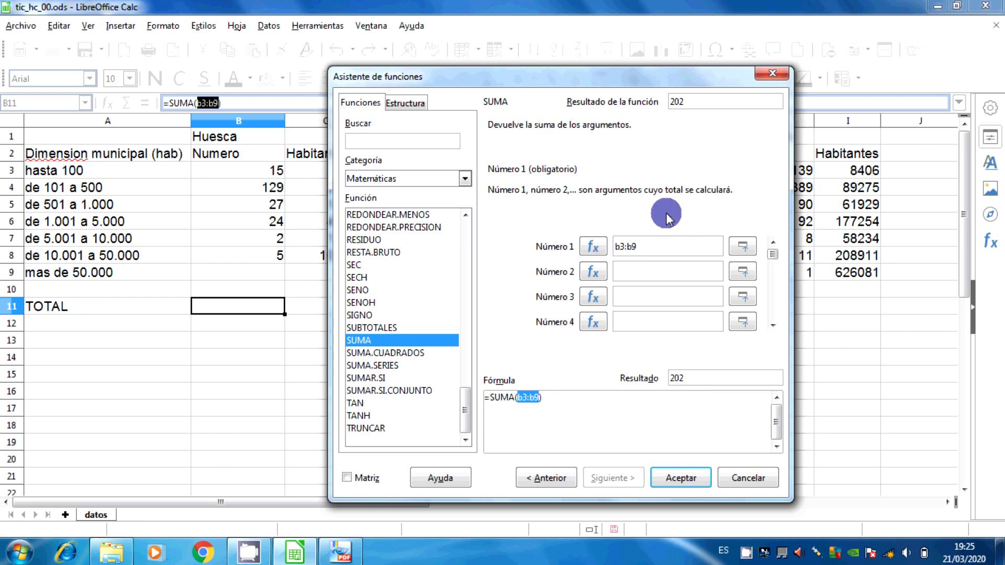
pyautogui.press('BackSpace')
pyautogui.press('BackSpace')
pyautogui.press('BackSpace')
pyautogui.press('BackSpace')
pyautogui.press('BackSpace')
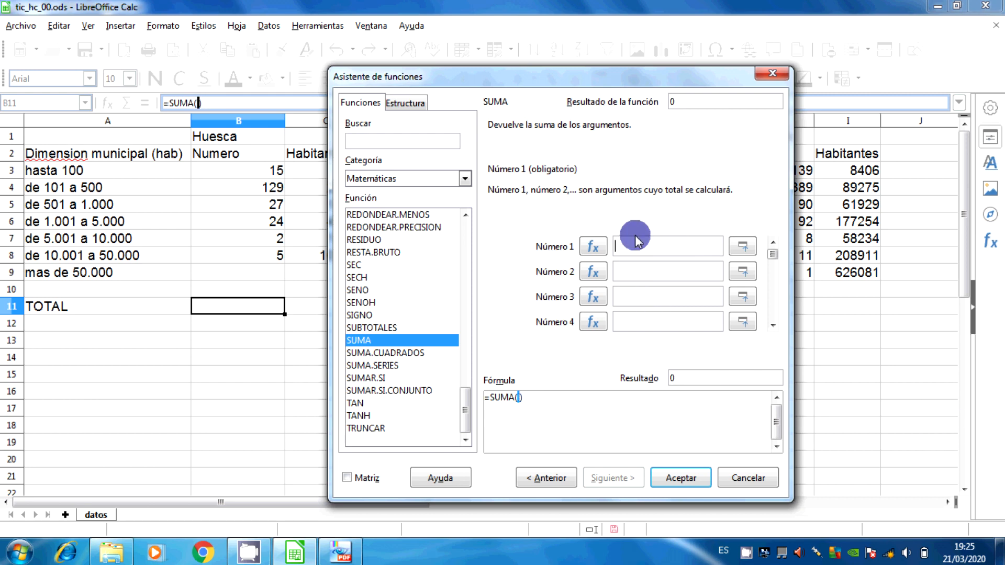
# Insert SUMA into B11 with range B3:B9 picked from the sheet as Número 1, and fill the formula across to I11
pyautogui.click(743, 248)
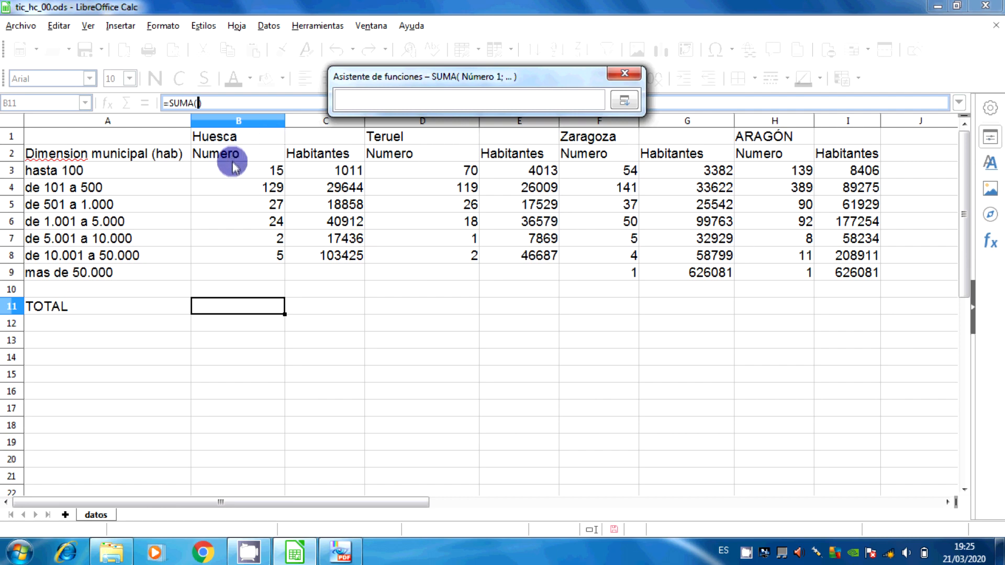
pyautogui.moveTo(233, 169); pyautogui.dragTo(240, 275)
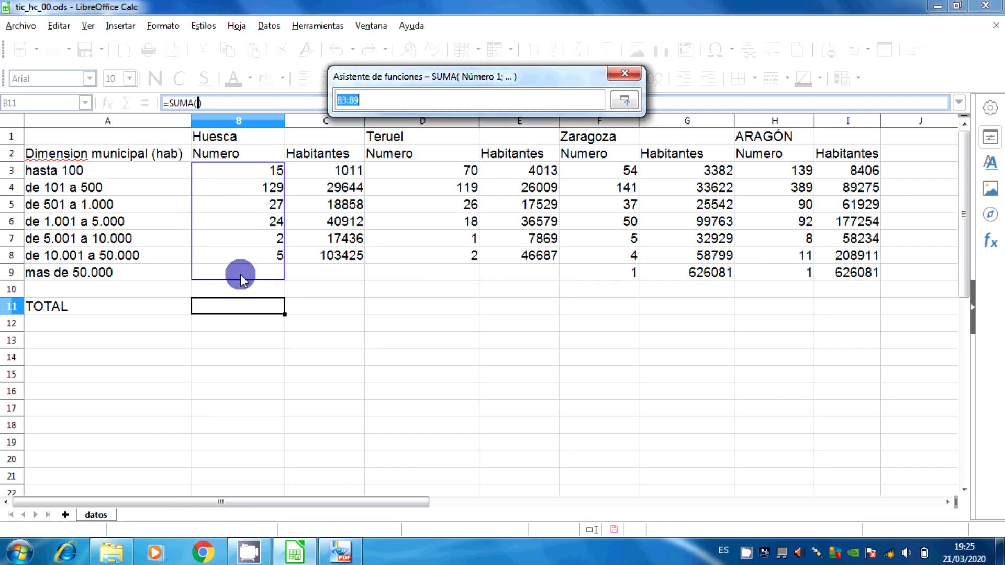
pyautogui.click(626, 99)
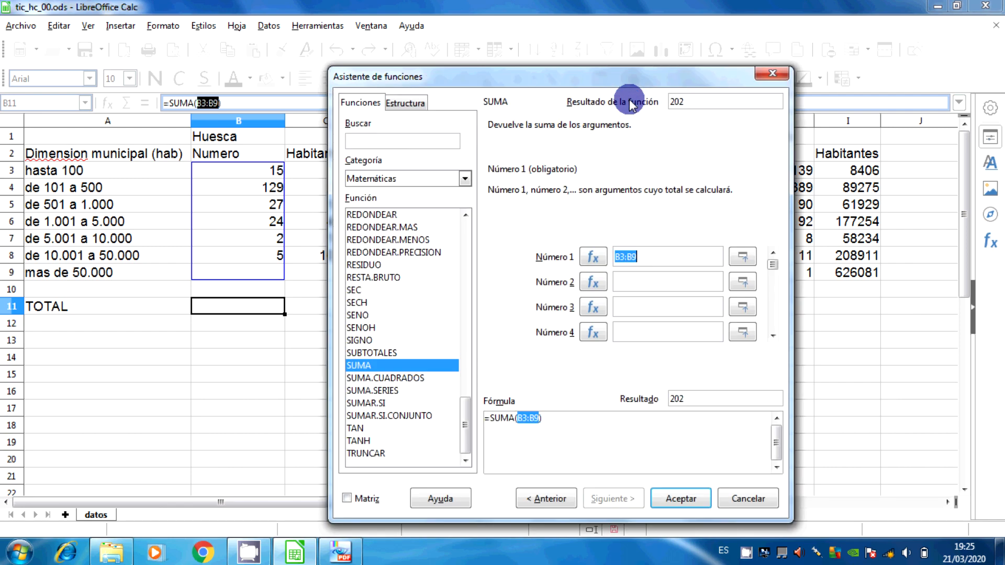
pyautogui.click(632, 282)
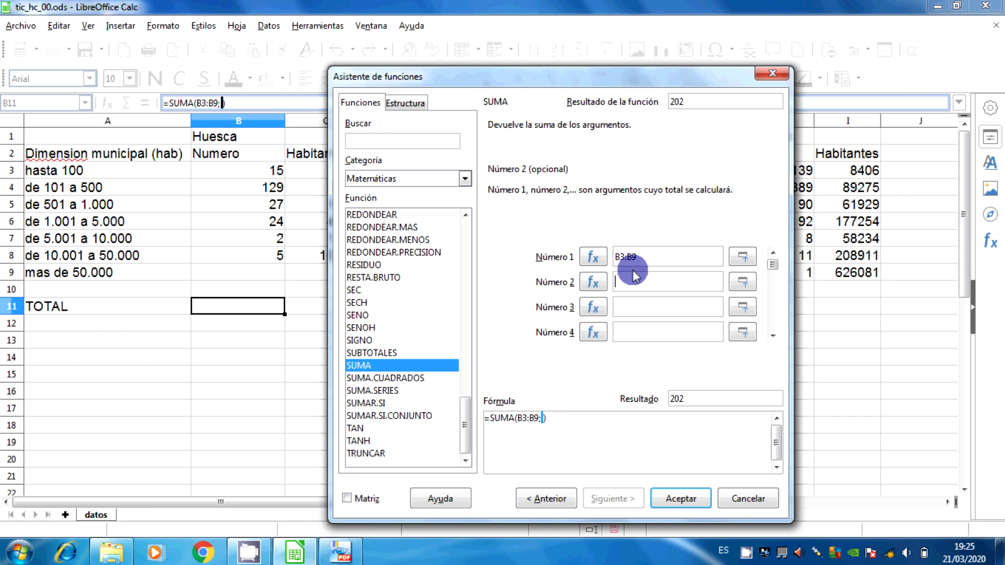
pyautogui.click(683, 499)
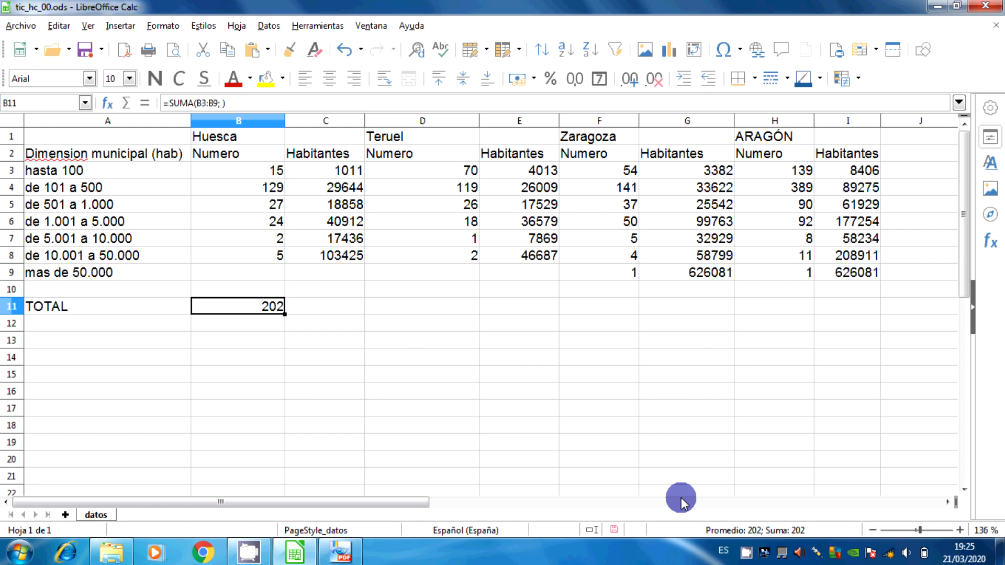
pyautogui.moveTo(282, 315); pyautogui.dragTo(866, 322)
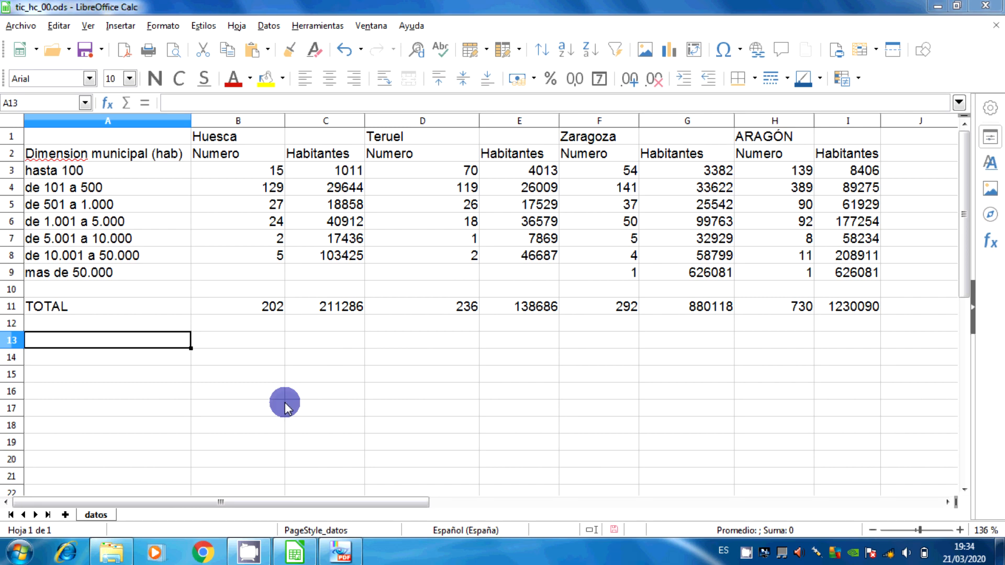
# Check the % row in the tic_hc_00 PDF in PDF-XChange Viewer, return to LibreOffice Calc and label A13 with %
pyautogui.click(341, 552)
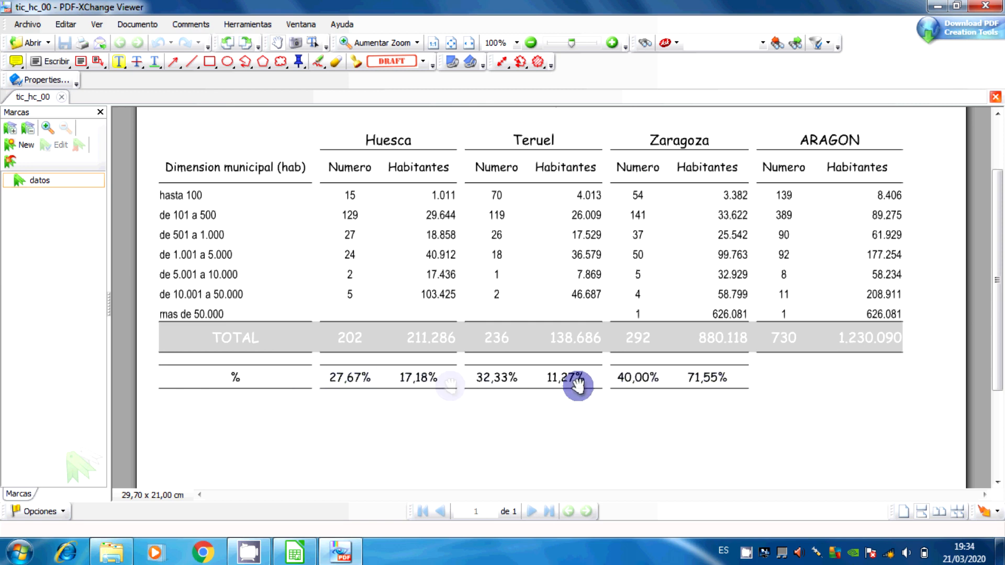
pyautogui.click(296, 551)
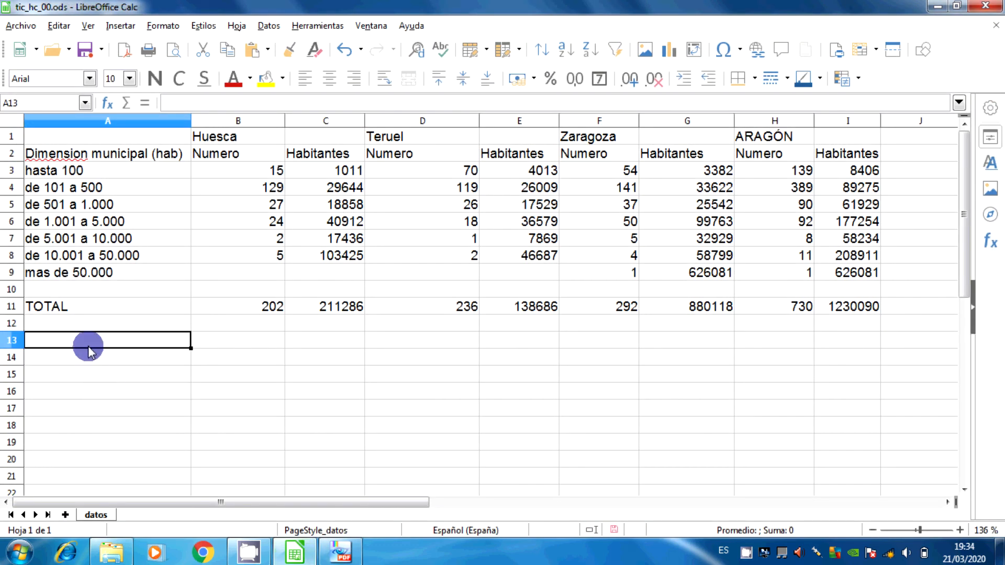
pyautogui.write('%')
pyautogui.press('Tab')
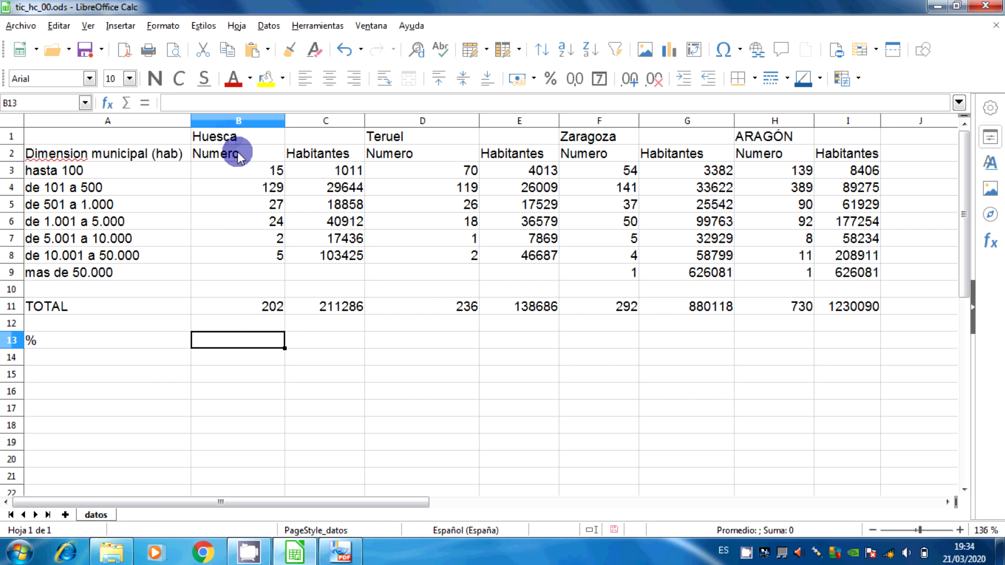
# Enter the formula =B11/H11 in B13 to divide Huesca's Numero total by Aragón's
pyautogui.click(260, 306)
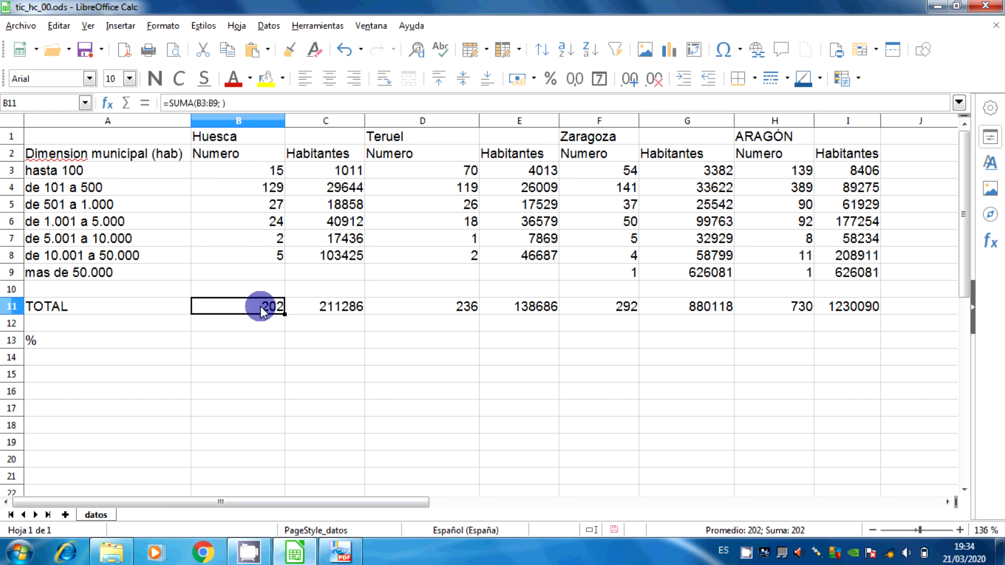
pyautogui.click(788, 311)
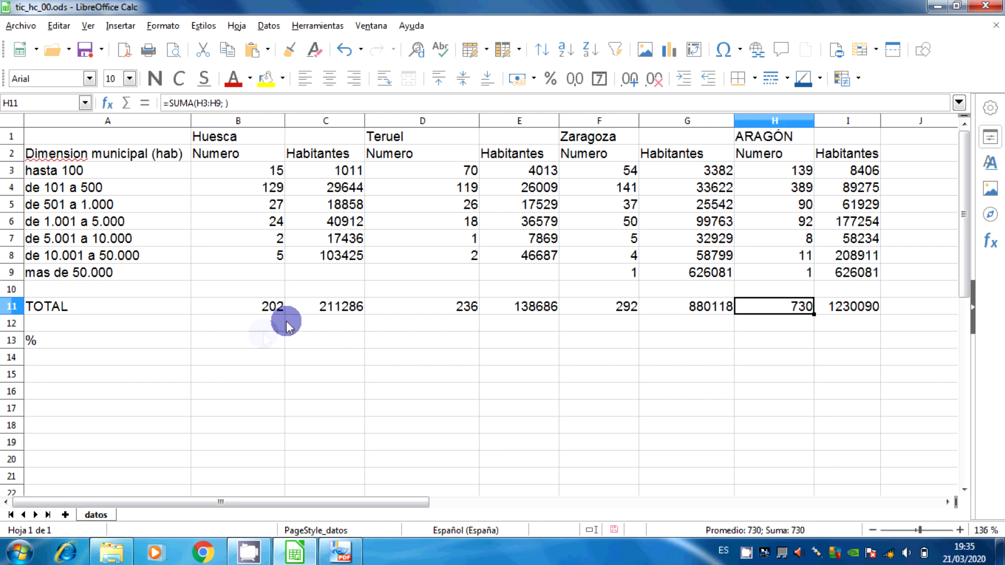
pyautogui.click(262, 340)
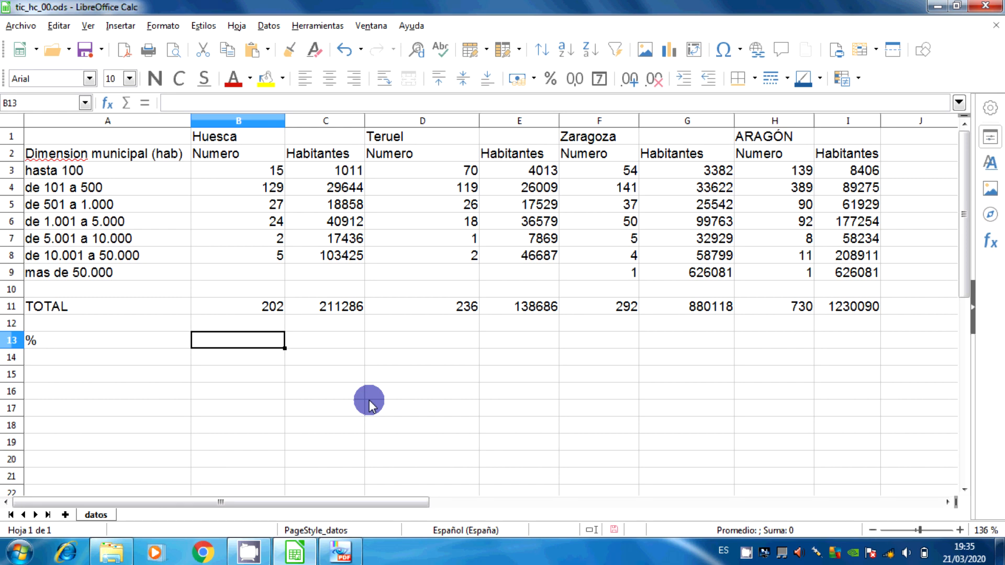
pyautogui.write('=')
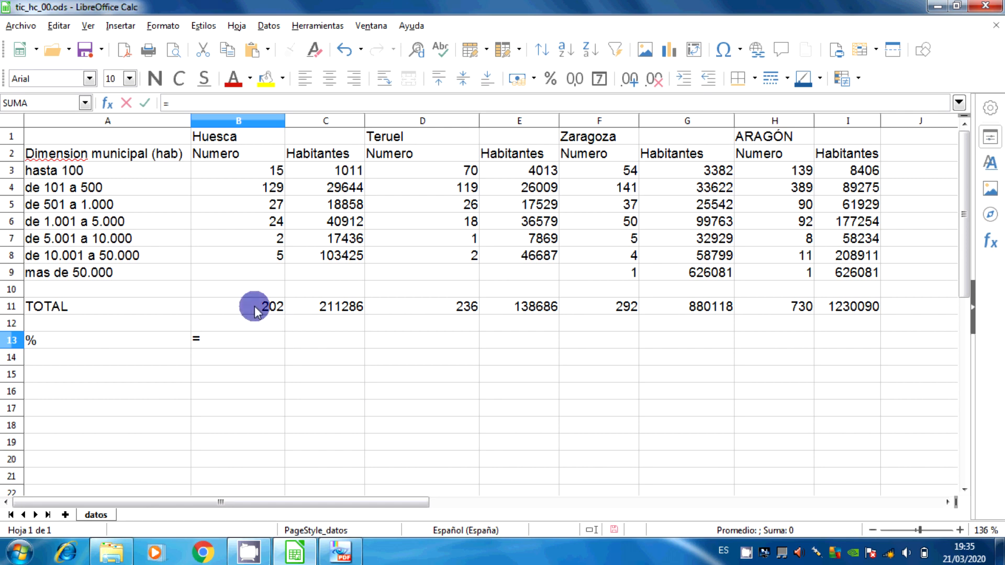
pyautogui.click(253, 307)
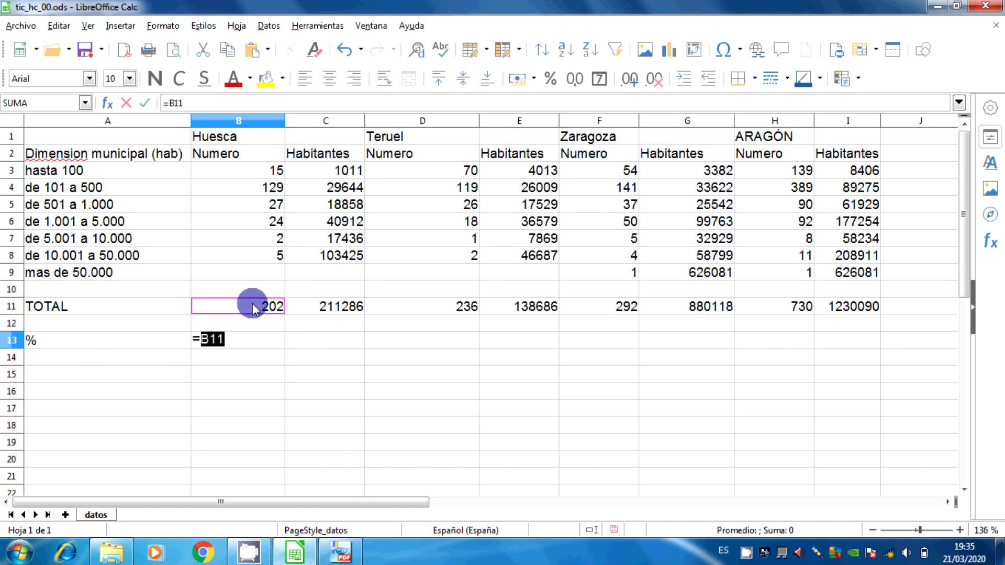
pyautogui.write('/')
pyautogui.click(800, 309)
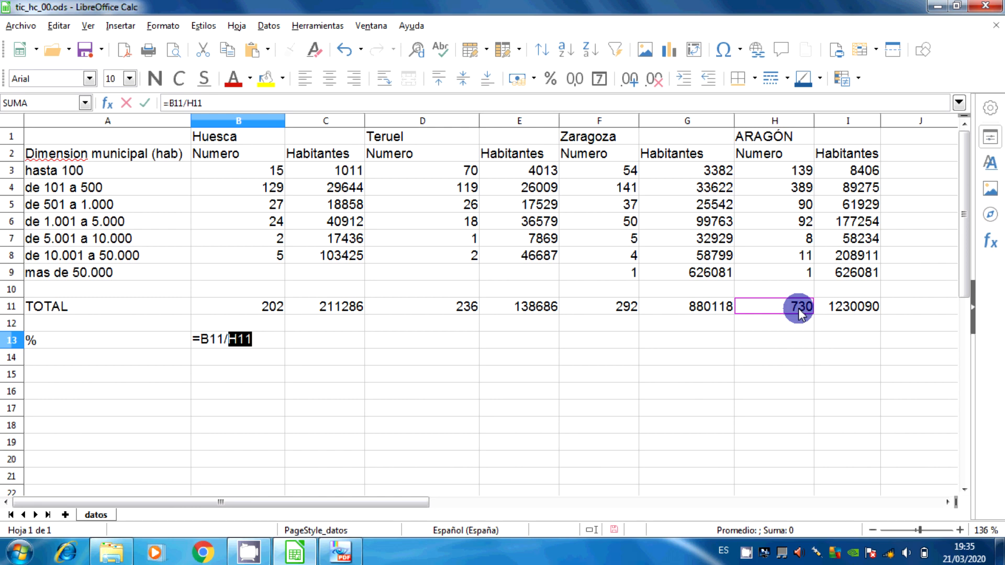
pyautogui.press('Return')
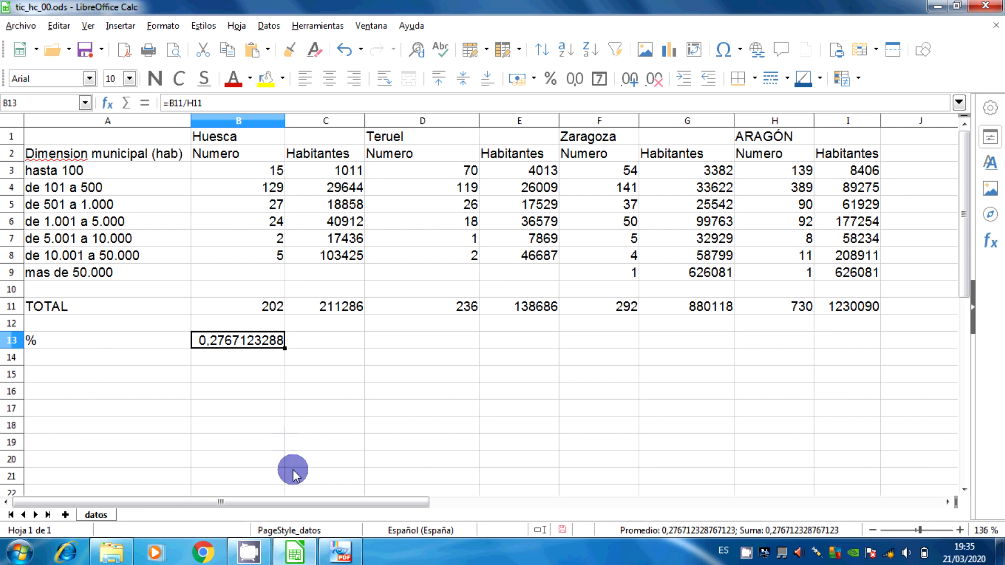
# Compare Huesca's Numero percentage with the tic_hc_00 PDF in PDF-XChange Viewer and return to LibreOffice Calc
pyautogui.click(340, 552)
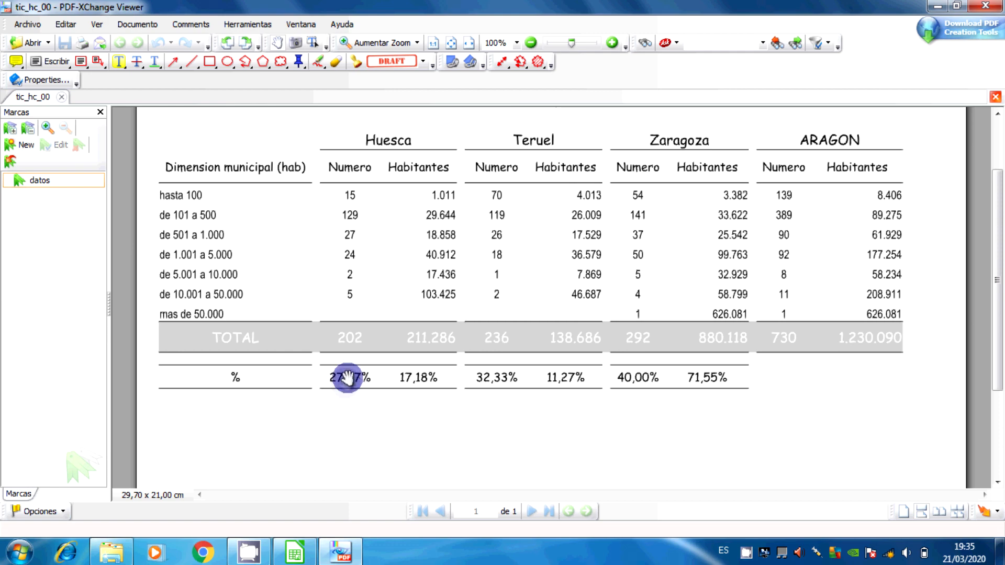
pyautogui.click(295, 552)
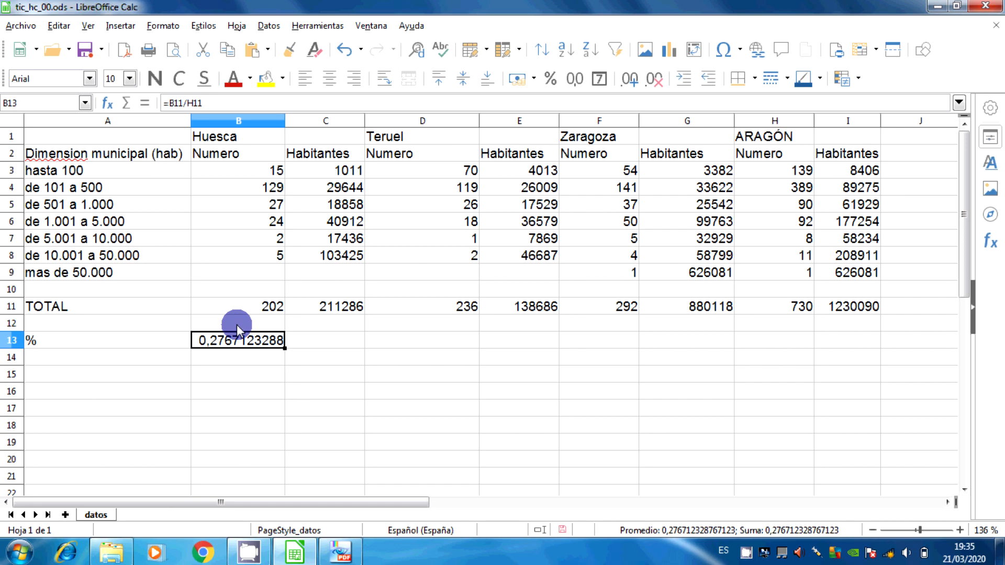
# Format B13 as Porcentaje with two decimals, using the -12,95 % format
pyautogui.click(156, 30)
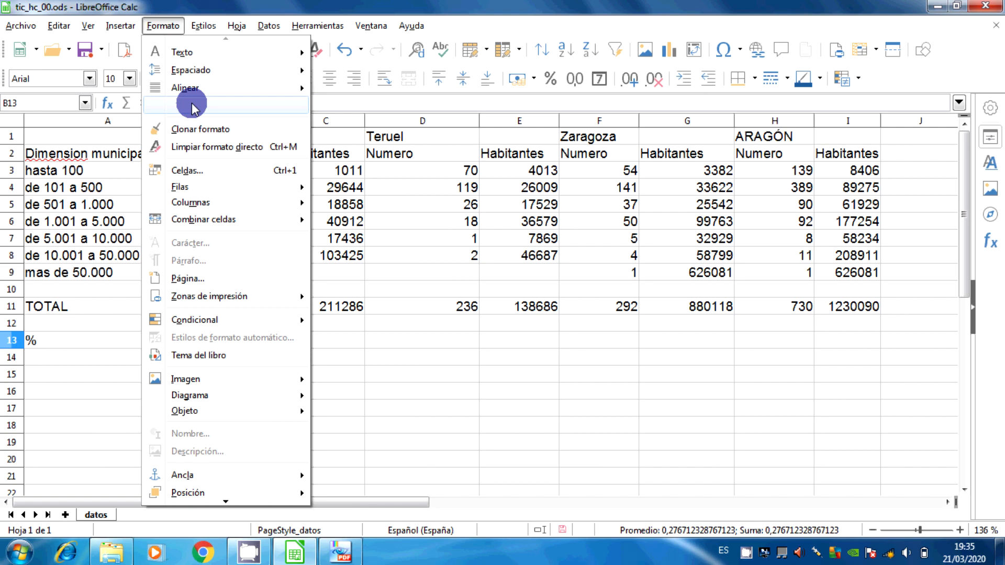
pyautogui.click(198, 172)
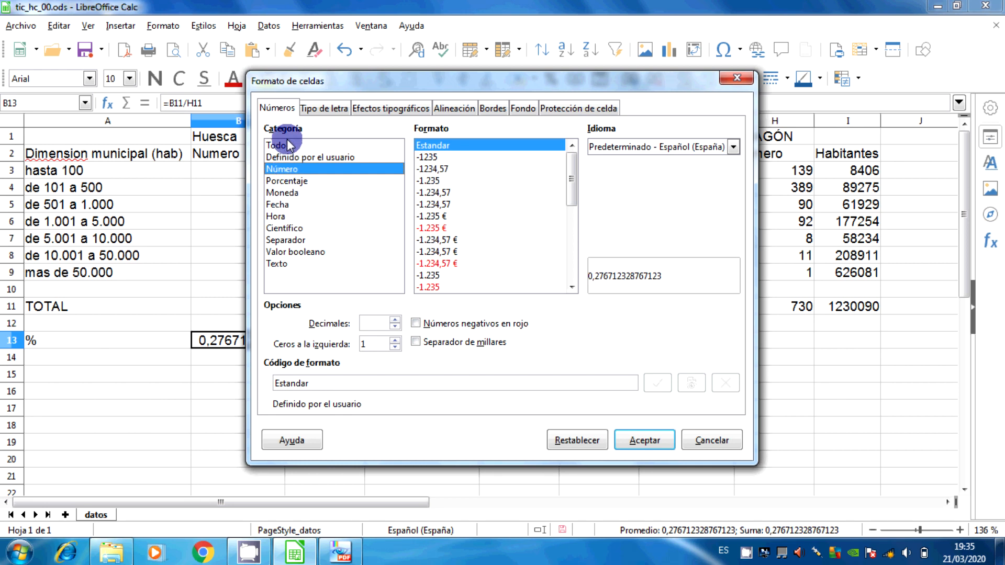
pyautogui.click(289, 181)
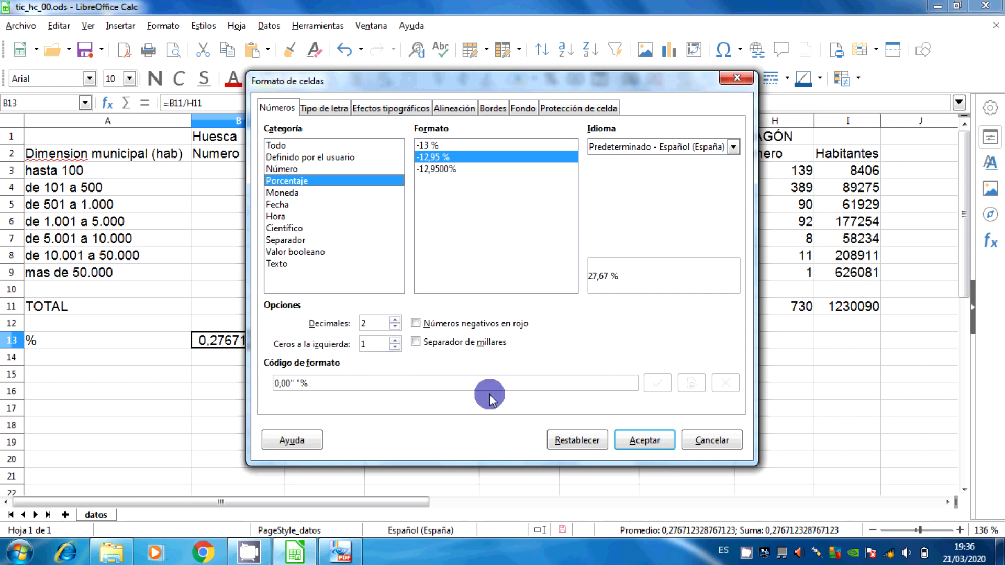
pyautogui.click(659, 444)
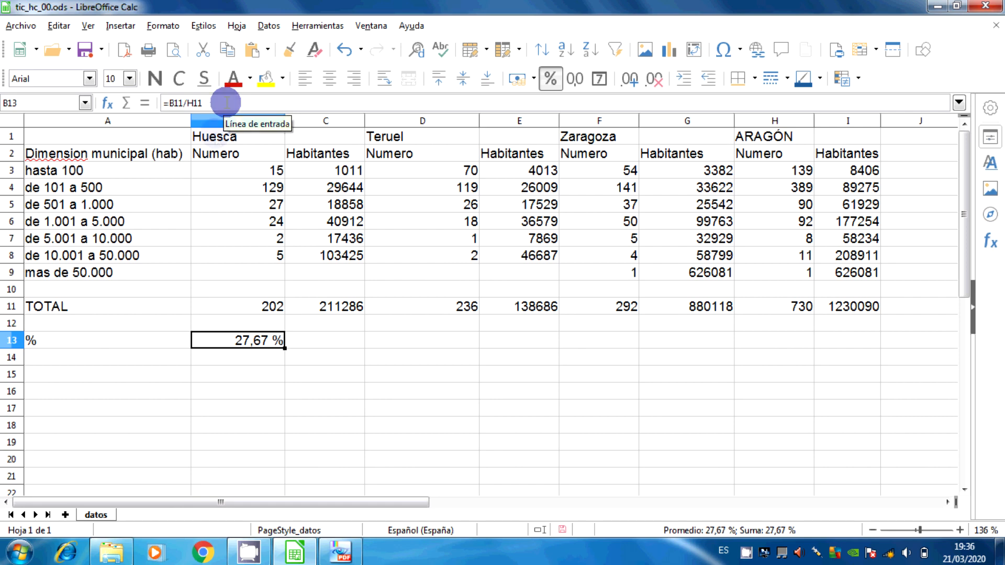
# Check the Habitantes totals in C11 and I11, and fill the percentage formula from B13 into C13
pyautogui.click(332, 341)
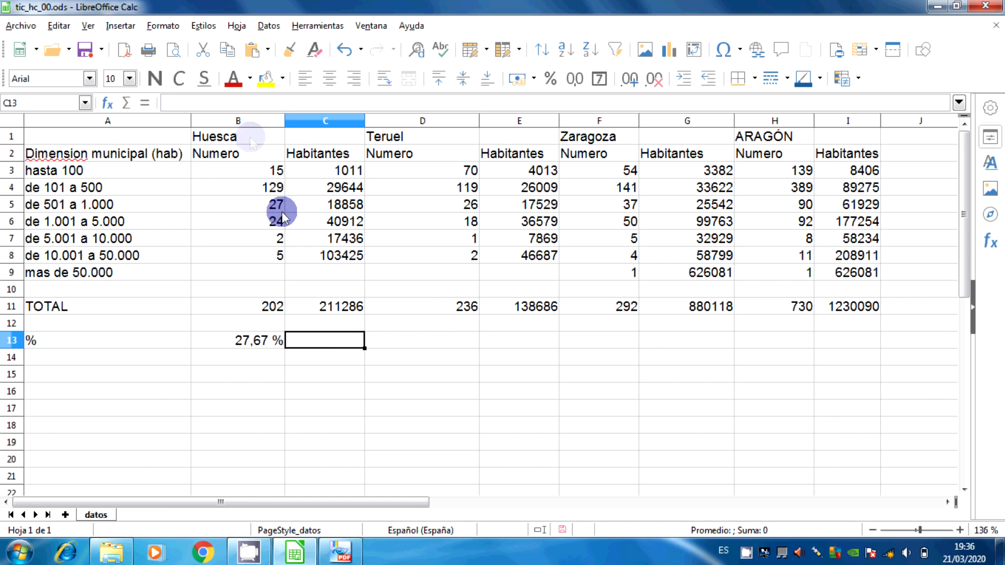
pyautogui.click(325, 308)
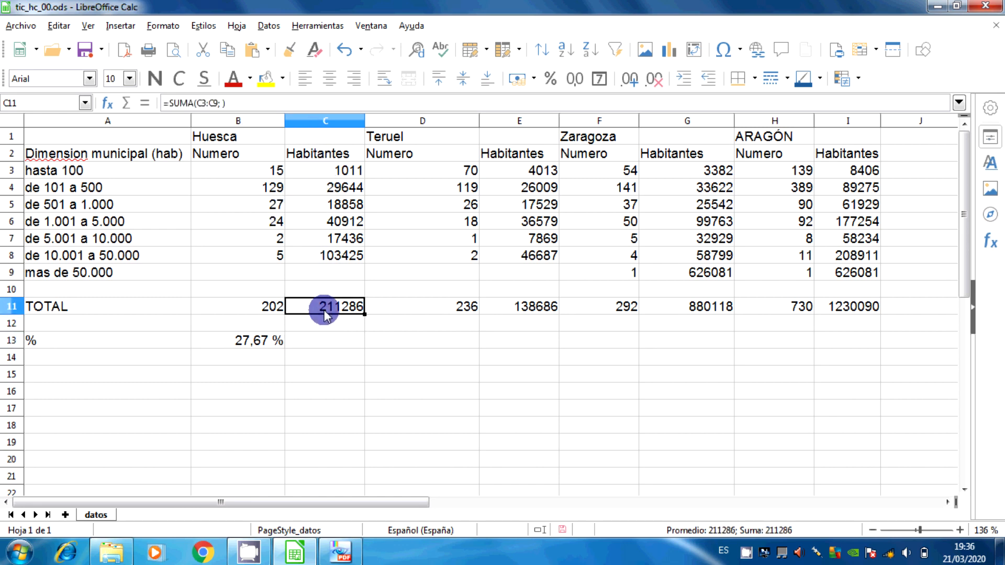
pyautogui.click(867, 314)
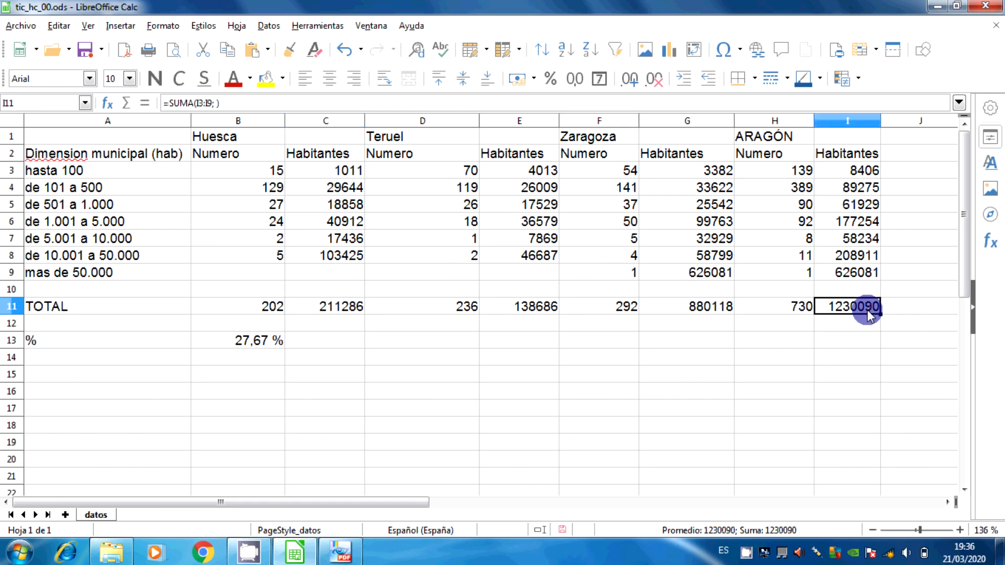
pyautogui.click(228, 348)
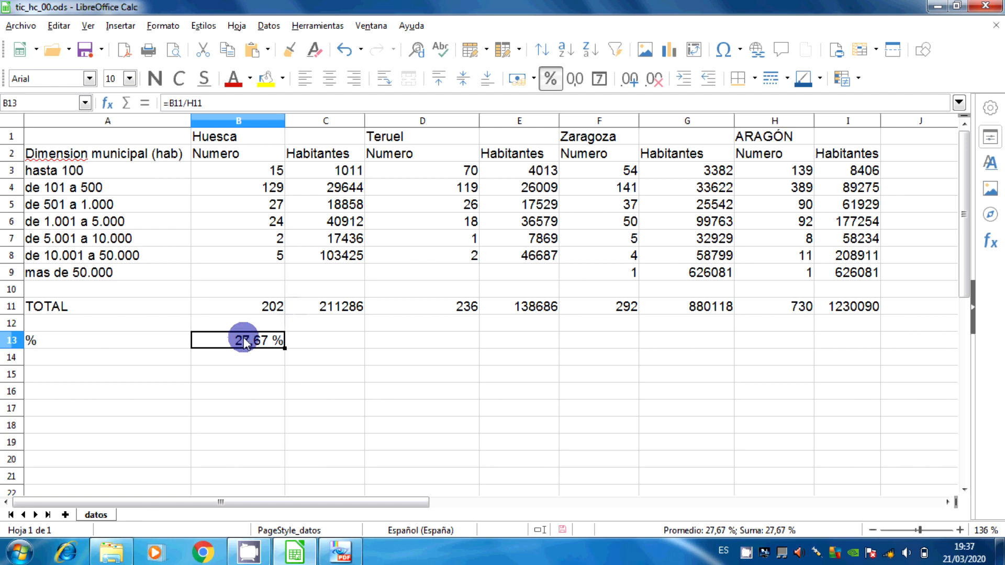
pyautogui.click(320, 308)
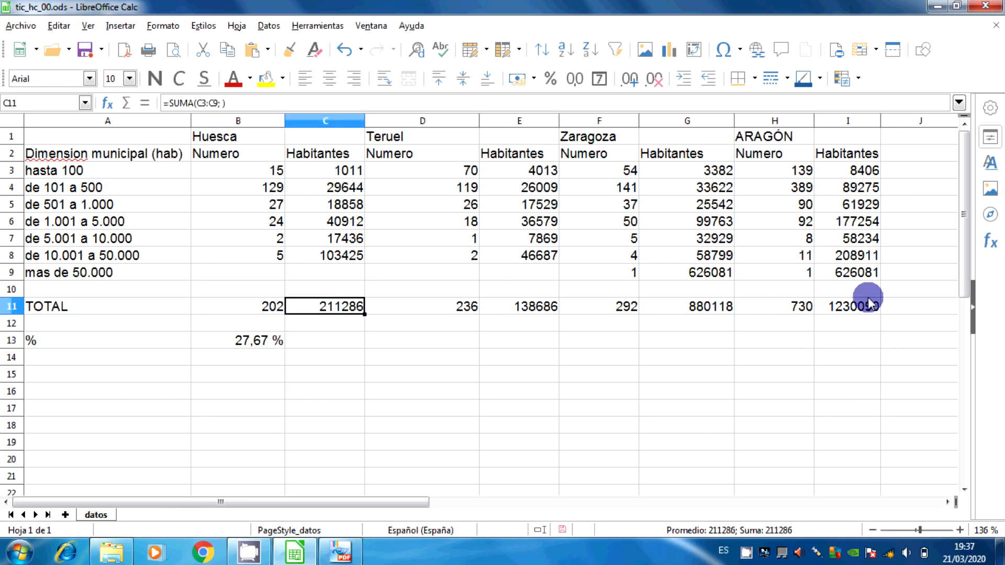
pyautogui.click(843, 309)
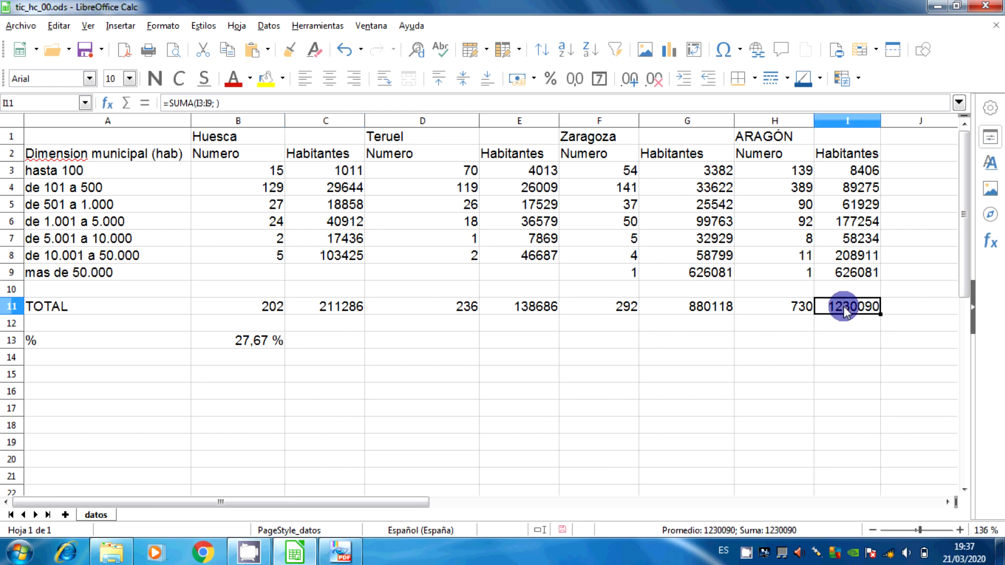
pyautogui.click(230, 348)
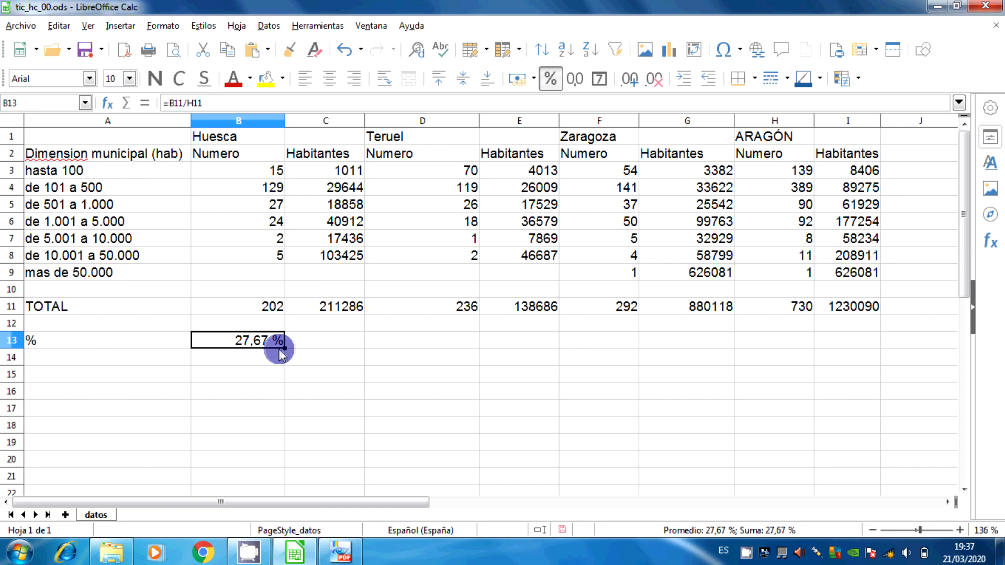
pyautogui.moveTo(283, 349); pyautogui.dragTo(337, 346)
pyautogui.click(335, 341)
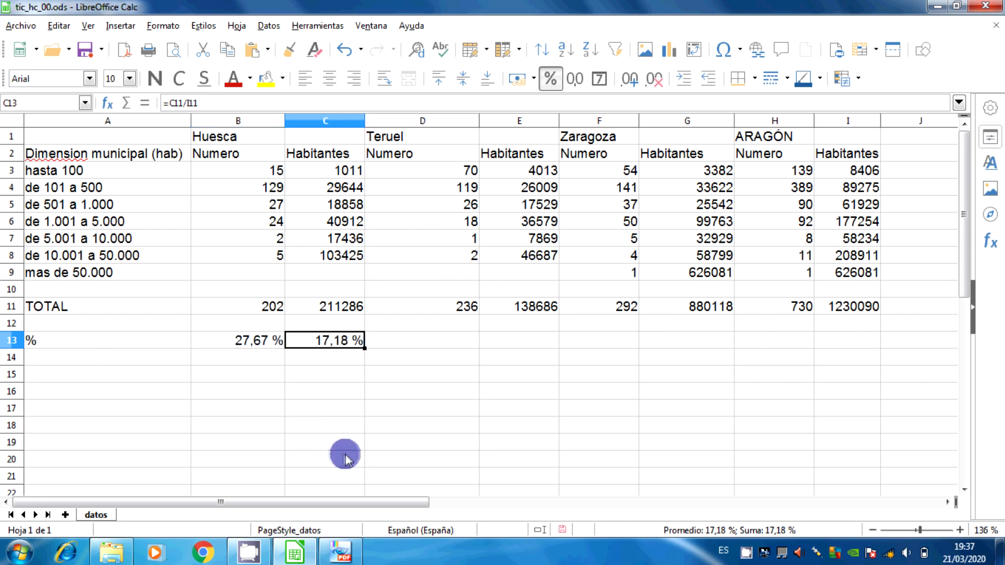
# Compare Huesca's Habitantes percentage with the tic_hc_00 PDF in PDF-XChange Viewer, return to LibreOffice Calc and review the B13 and C13 formulas
pyautogui.click(343, 550)
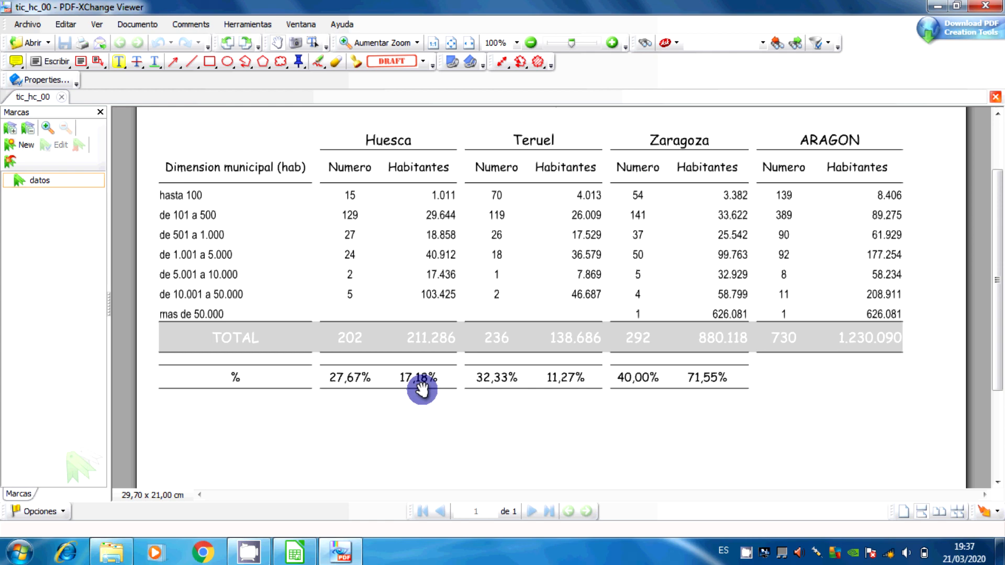
pyautogui.click(343, 555)
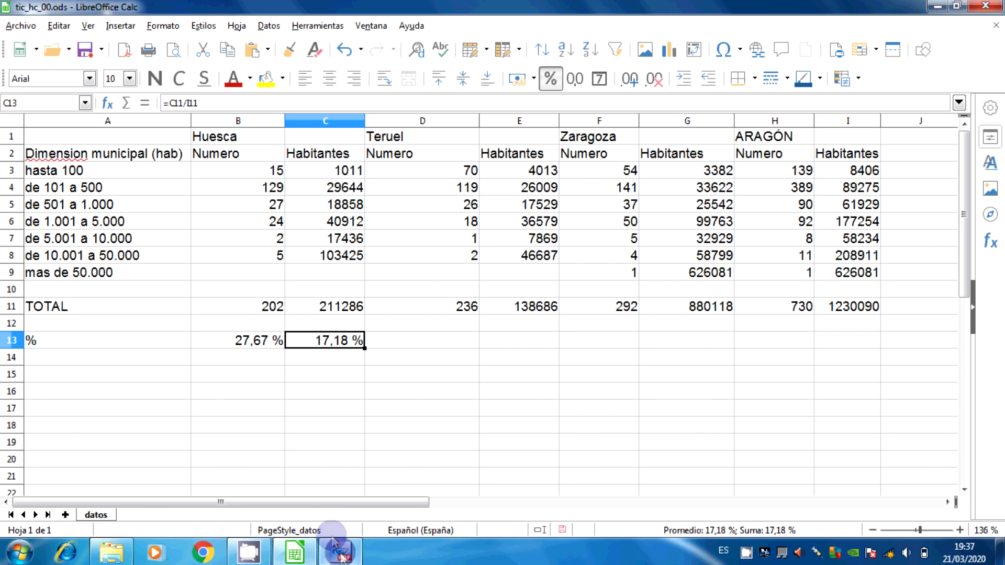
pyautogui.click(260, 343)
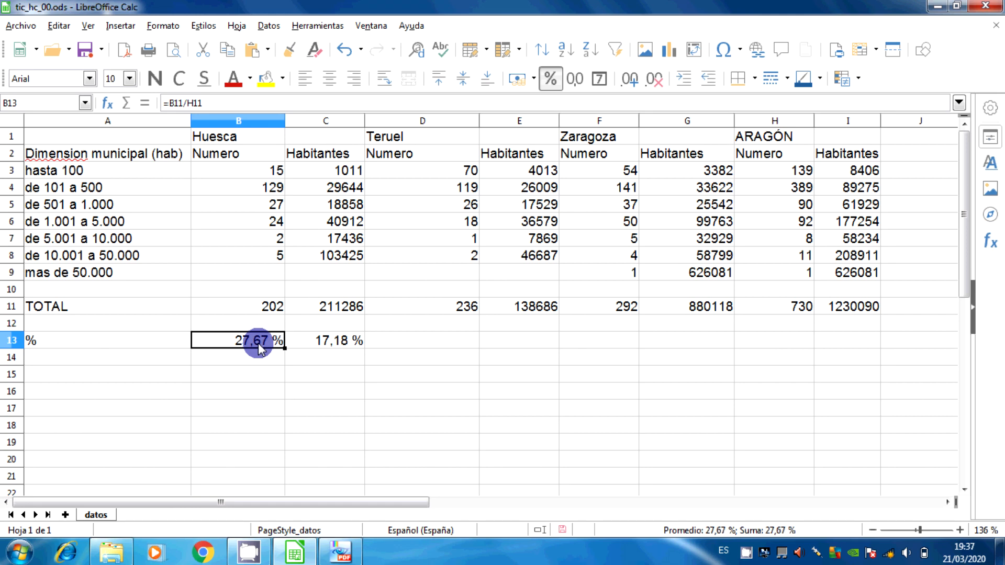
pyautogui.click(334, 346)
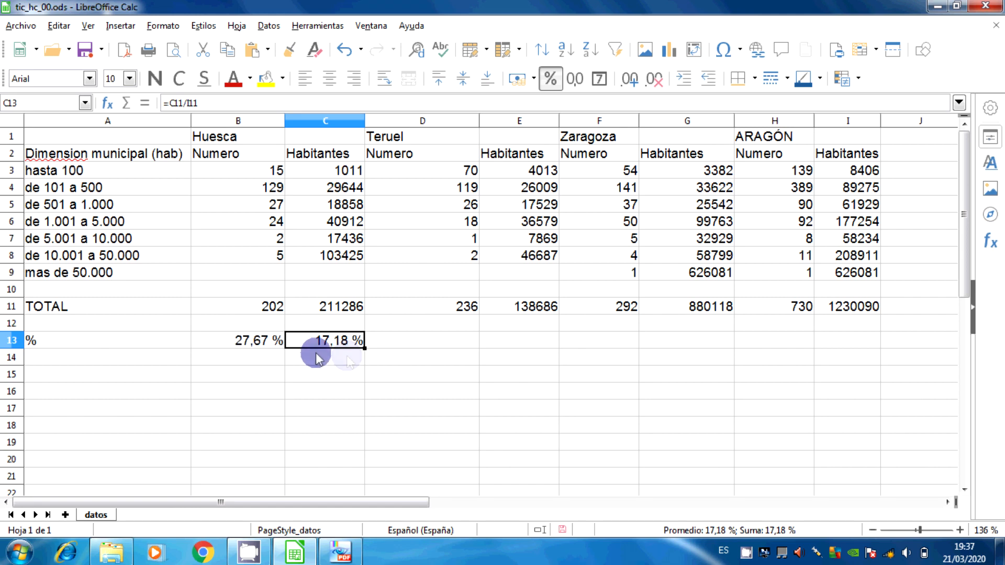
# Try to fill the C13 formula into D13 for Teruel, and inspect the cells D11 and J11 it references
pyautogui.moveTo(364, 347); pyautogui.dragTo(449, 349)
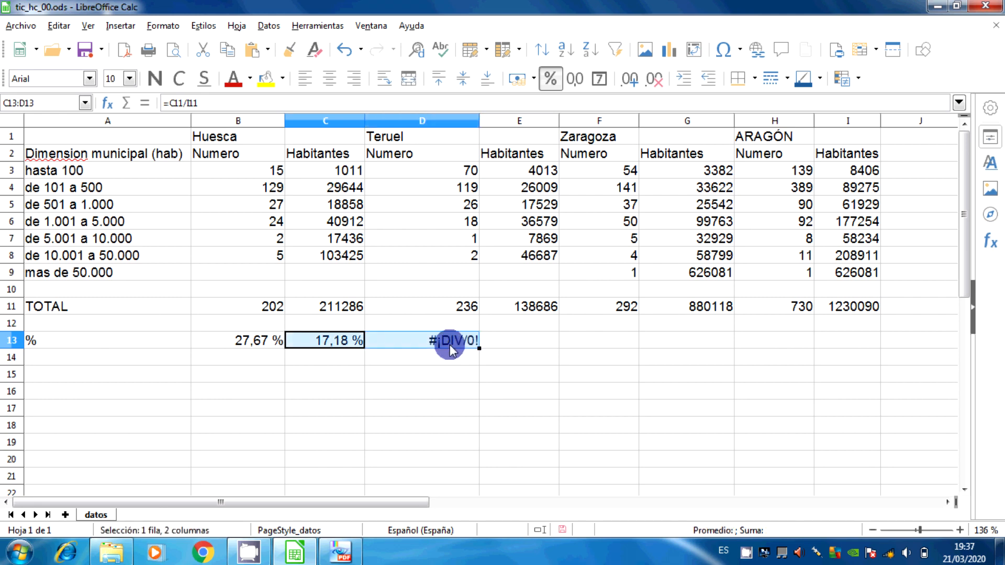
pyautogui.click(449, 349)
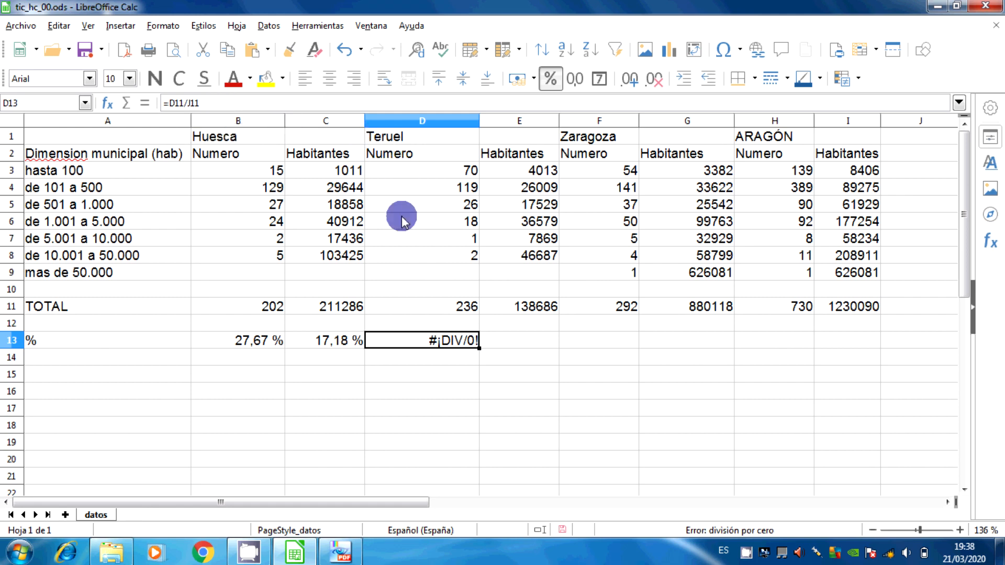
pyautogui.click(420, 308)
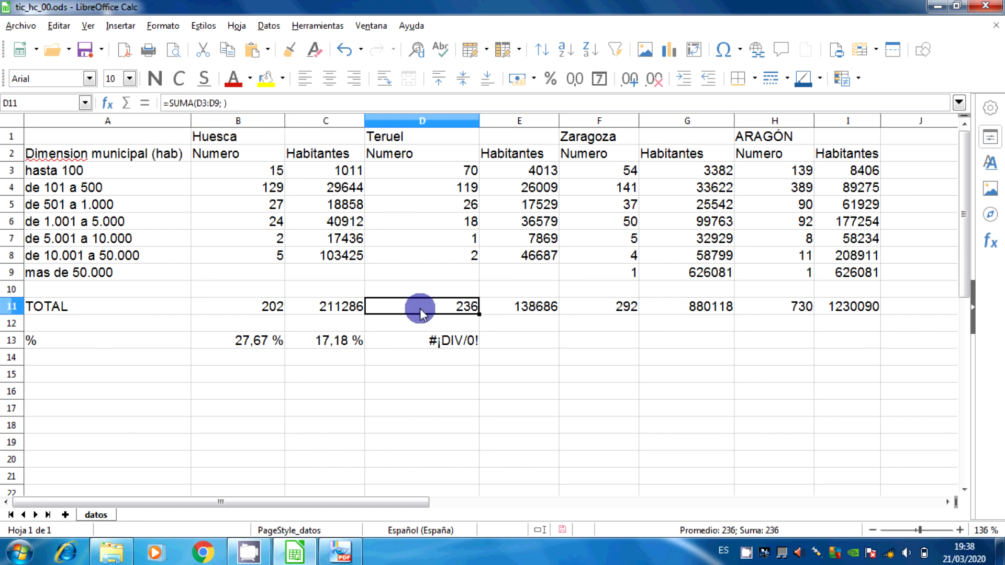
pyautogui.click(412, 339)
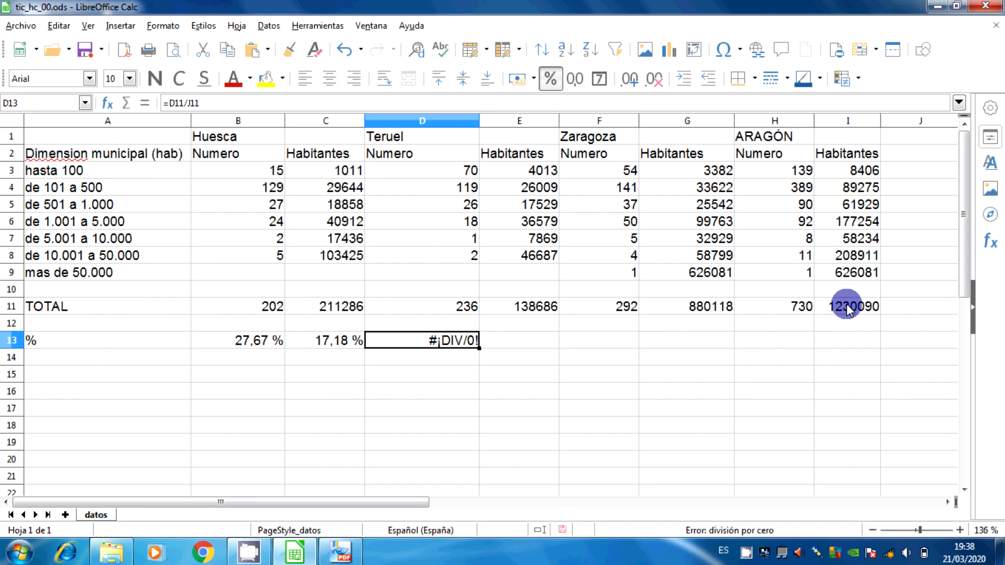
pyautogui.click(919, 306)
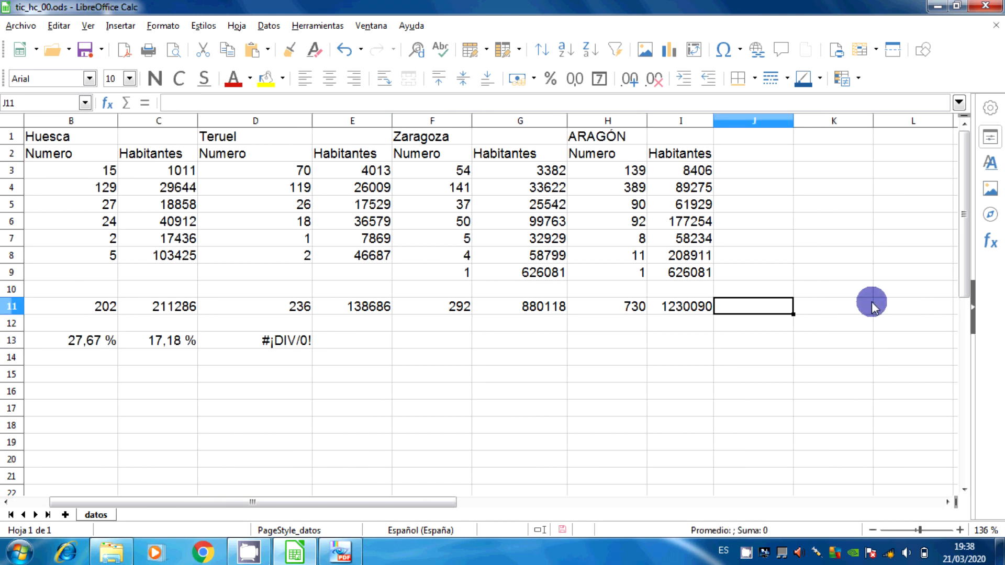
pyautogui.click(288, 338)
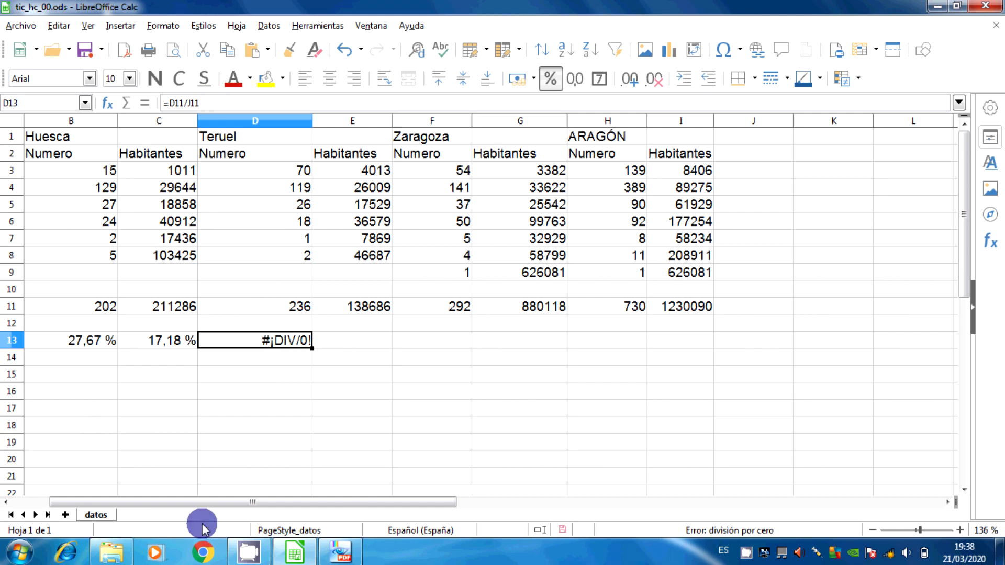
# Make the reference to Aragón's Numero total absolute in B13, so the formula reads =B11/$H$11
pyautogui.click(103, 337)
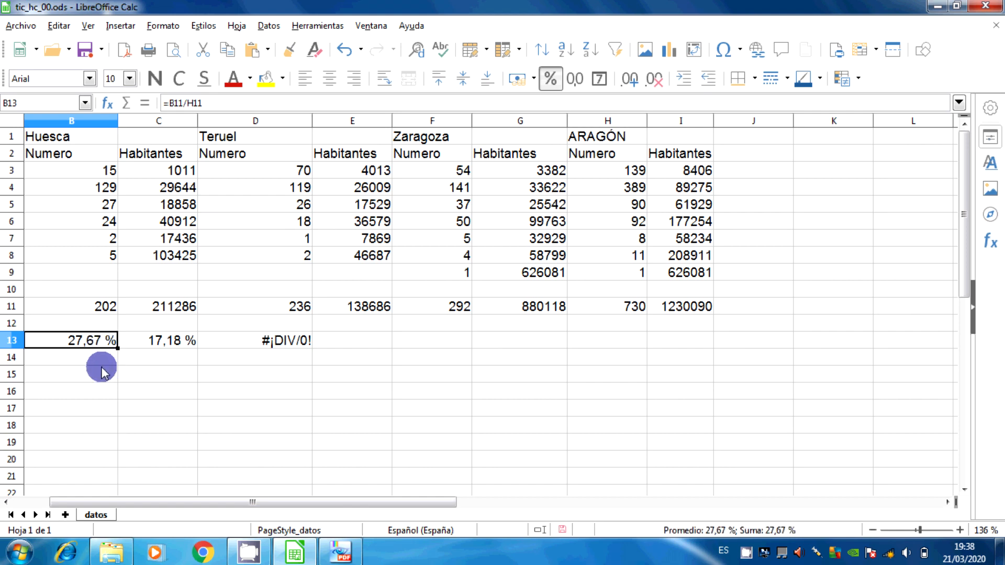
pyautogui.press('Left')
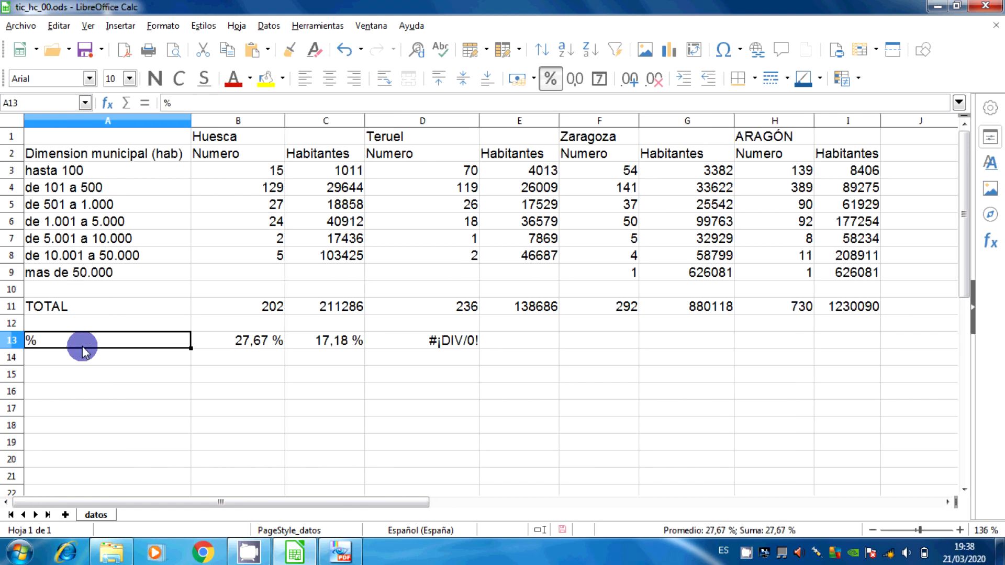
pyautogui.press('Right')
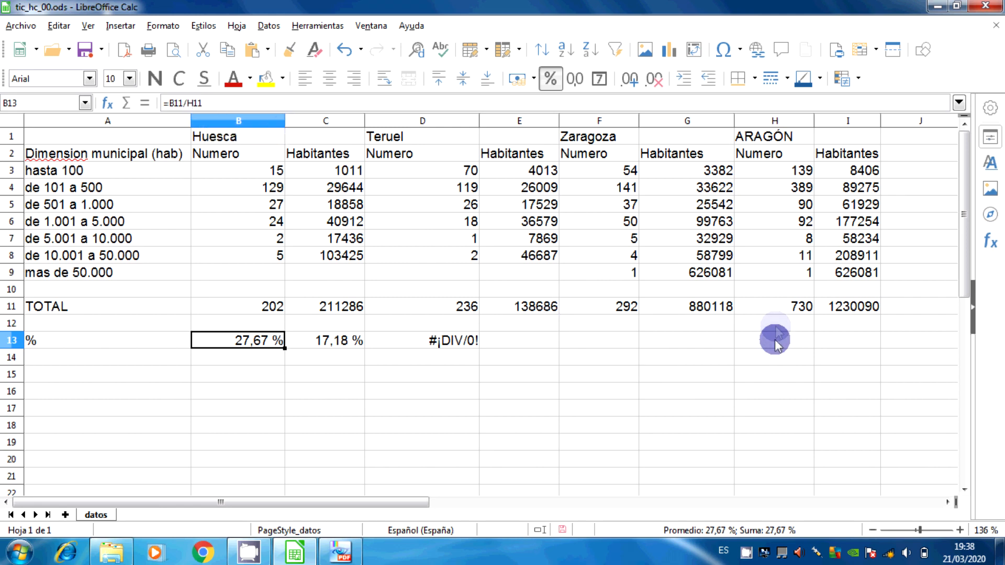
pyautogui.click(776, 312)
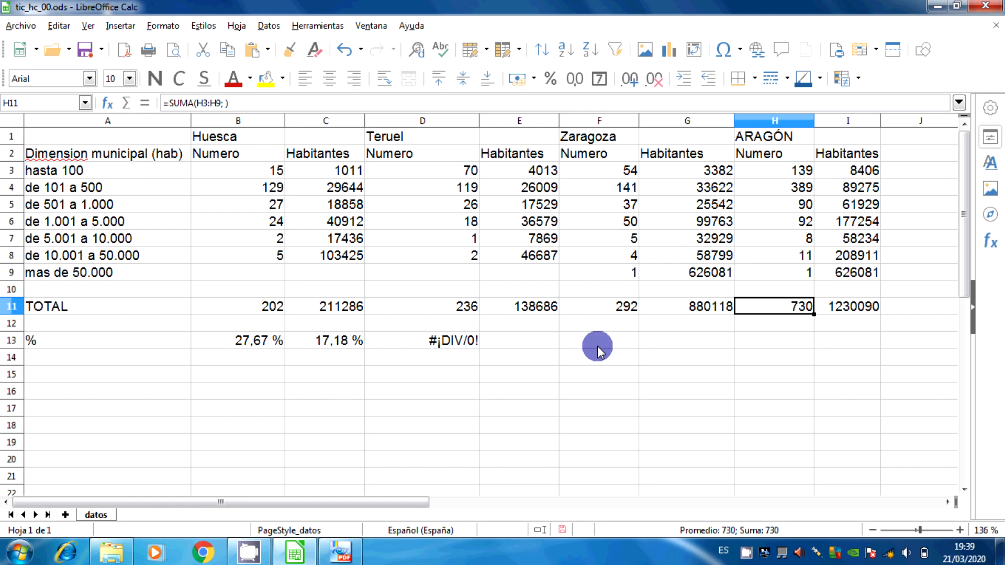
pyautogui.click(272, 347)
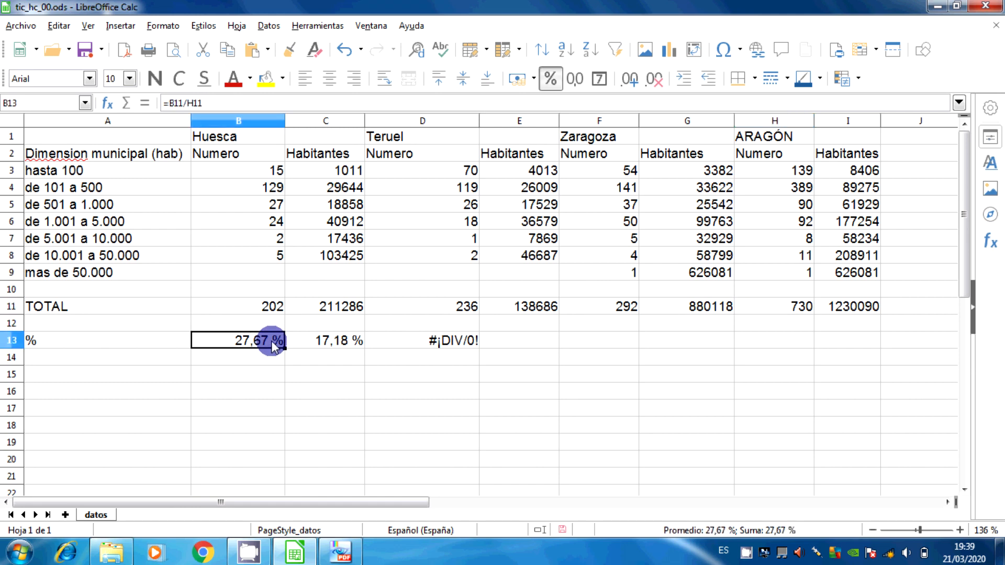
pyautogui.click(210, 103)
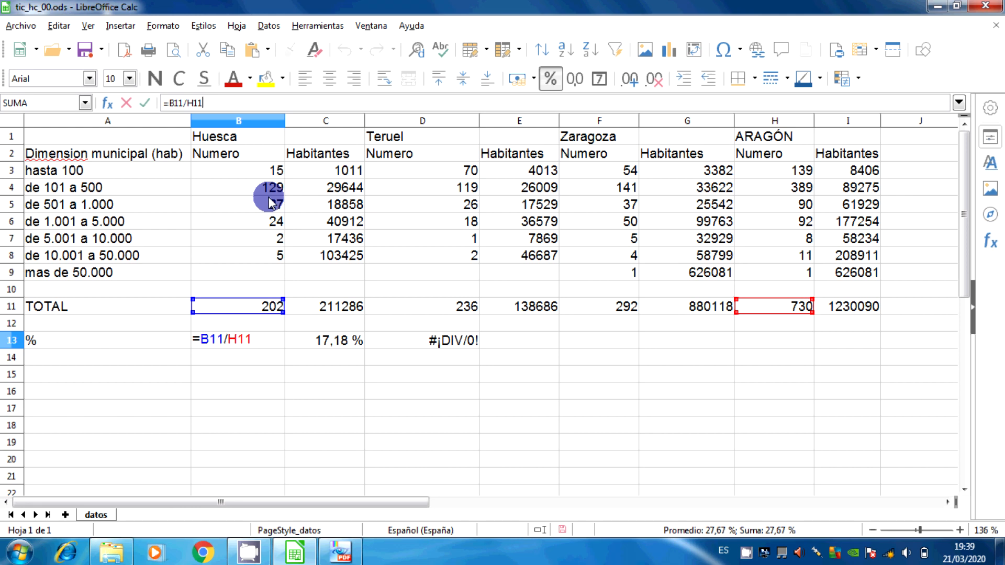
pyautogui.press('Left')
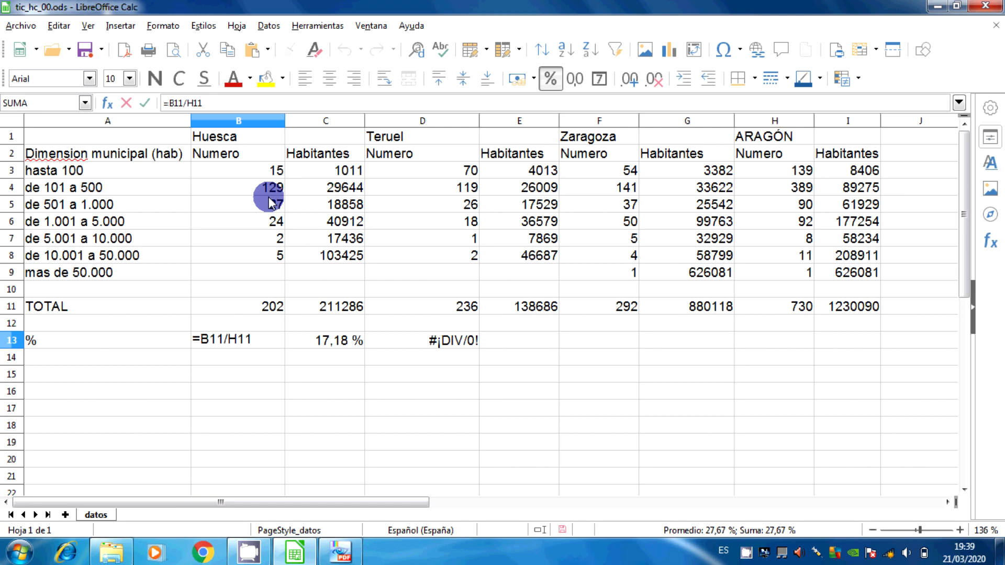
pyautogui.write('$')
pyautogui.press('Return')
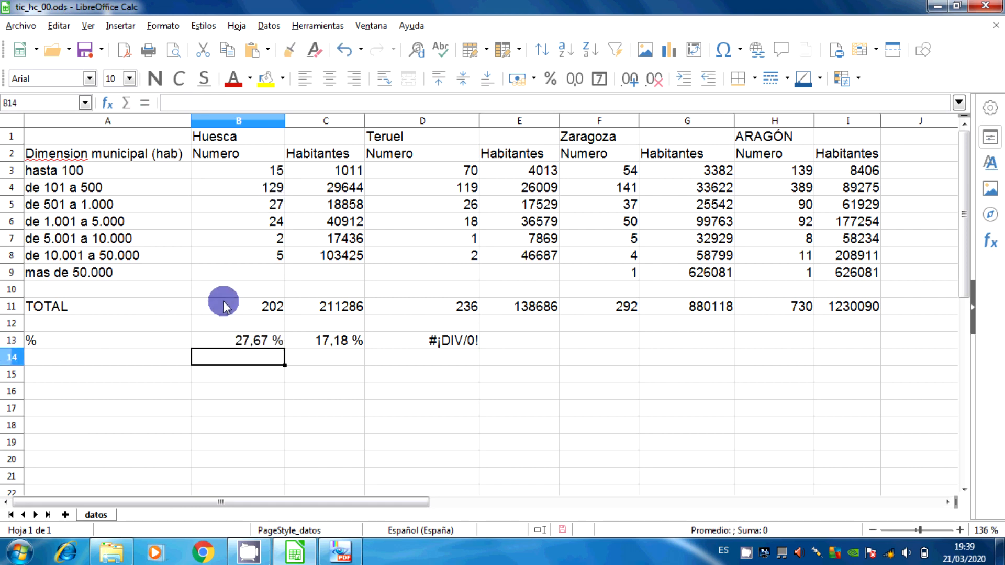
# Copy the Huesca Numero percentage formula from B13 to Teruel's D13, overwriting its existing content, and to Zaragoza's F13
pyautogui.click(244, 339)
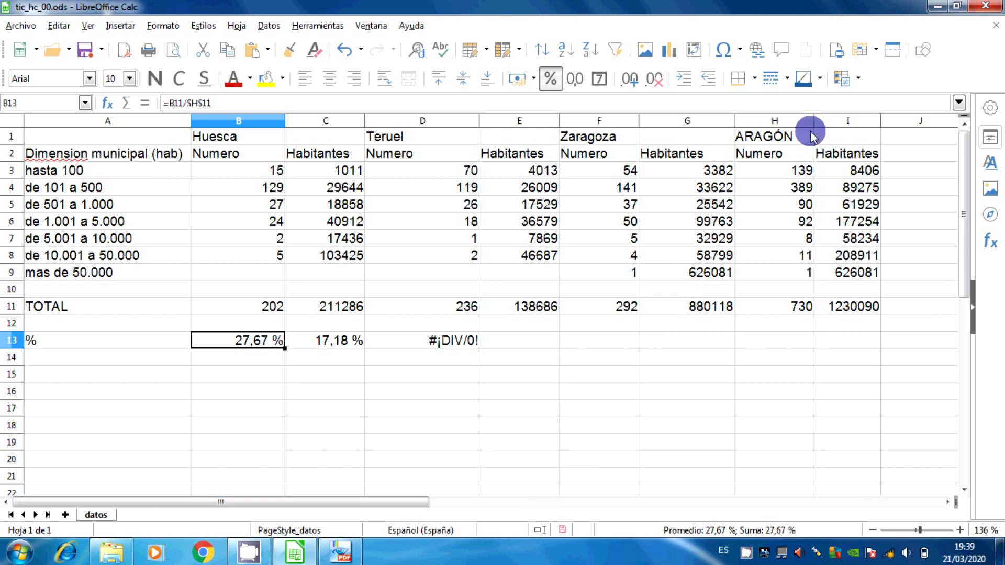
pyautogui.click(791, 307)
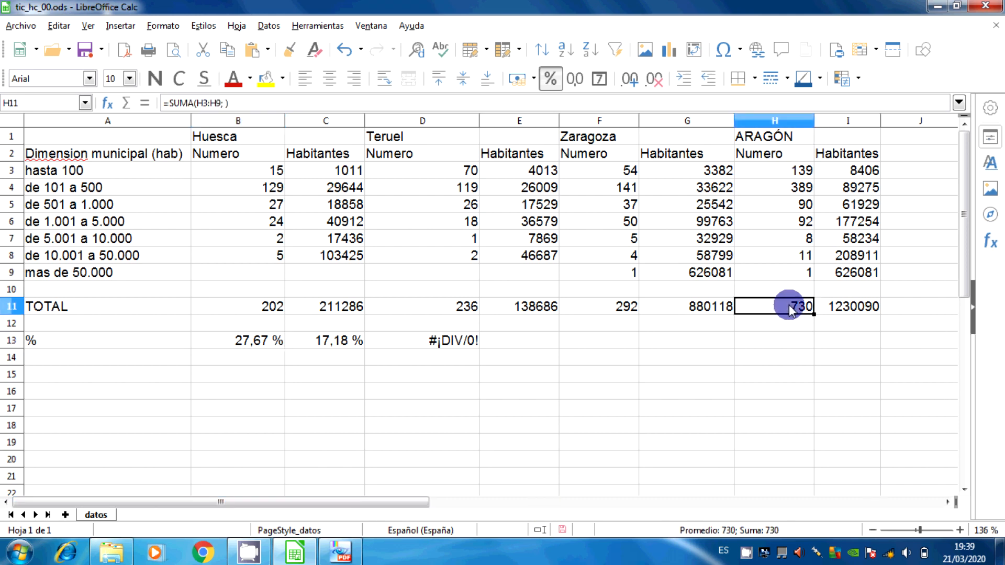
pyautogui.click(247, 343)
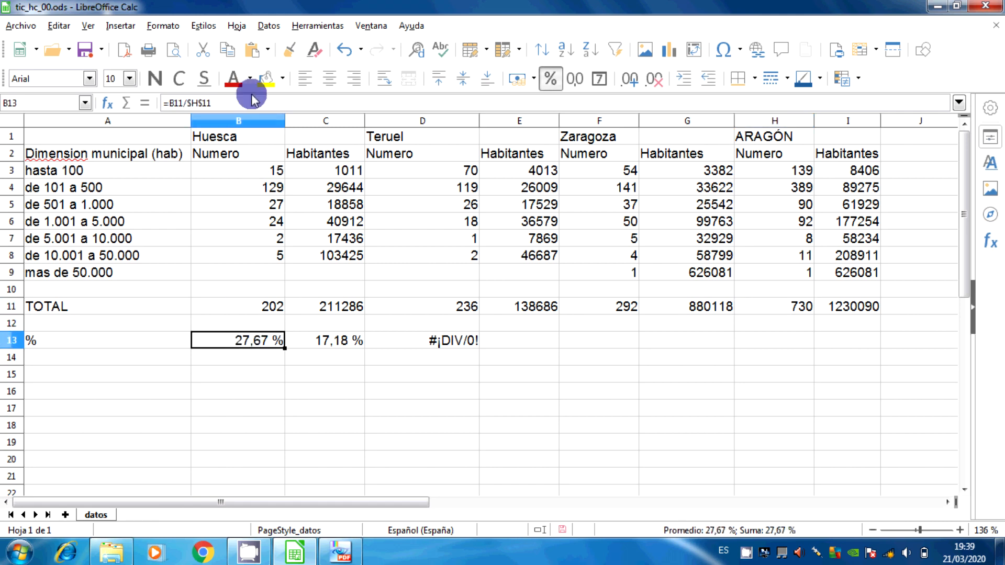
pyautogui.click(225, 53)
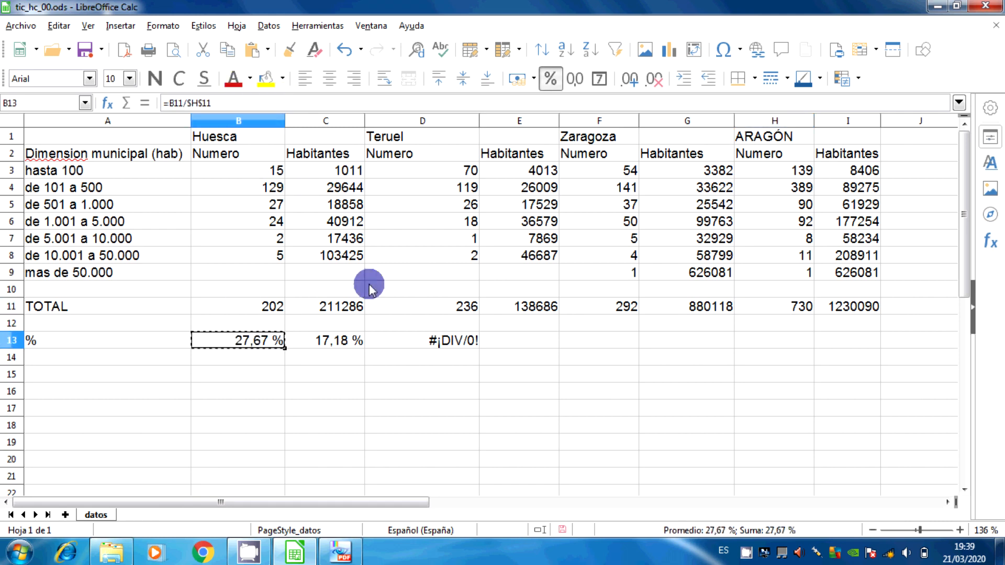
pyautogui.click(422, 341)
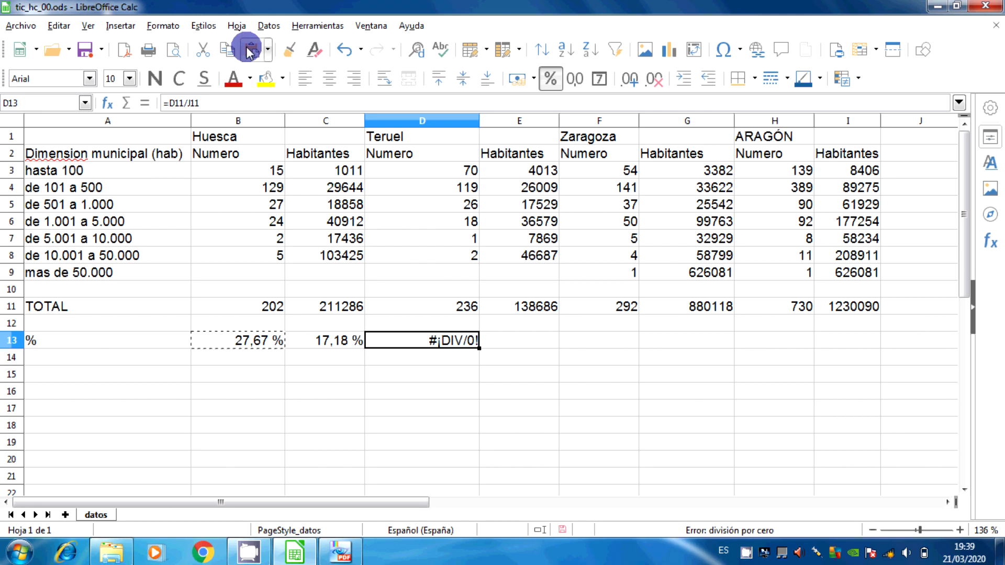
pyautogui.click(251, 51)
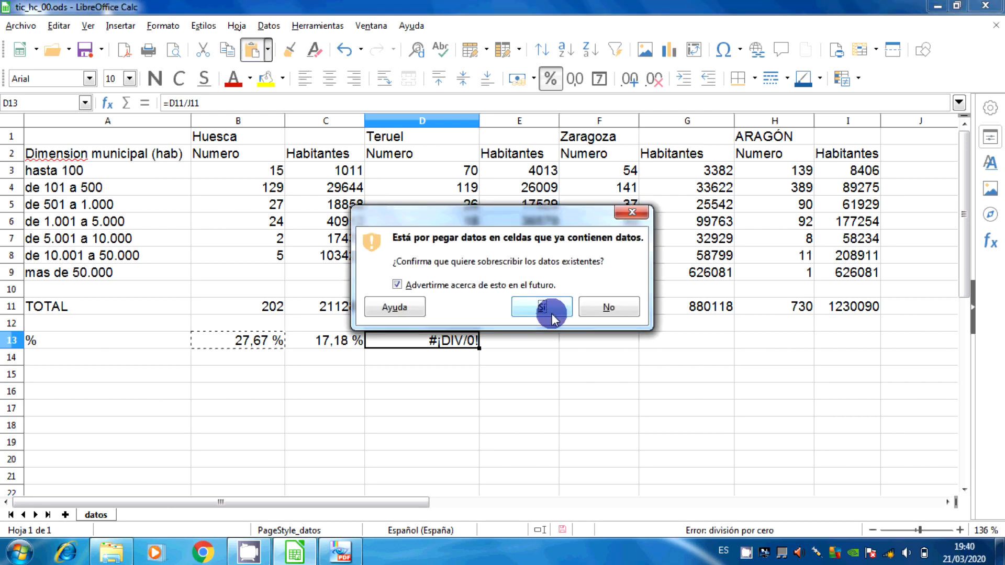
pyautogui.click(551, 313)
pyautogui.click(571, 338)
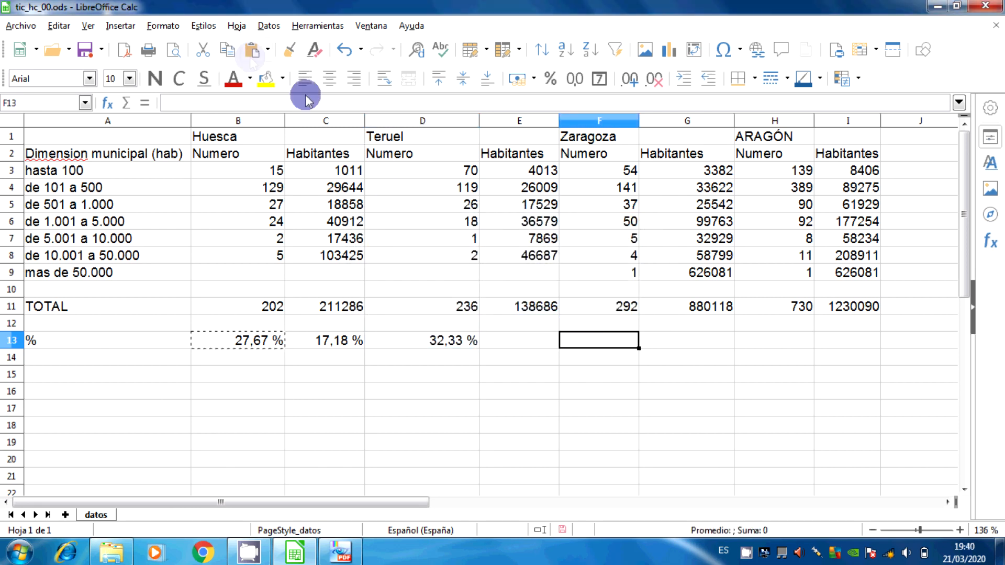
pyautogui.click(250, 51)
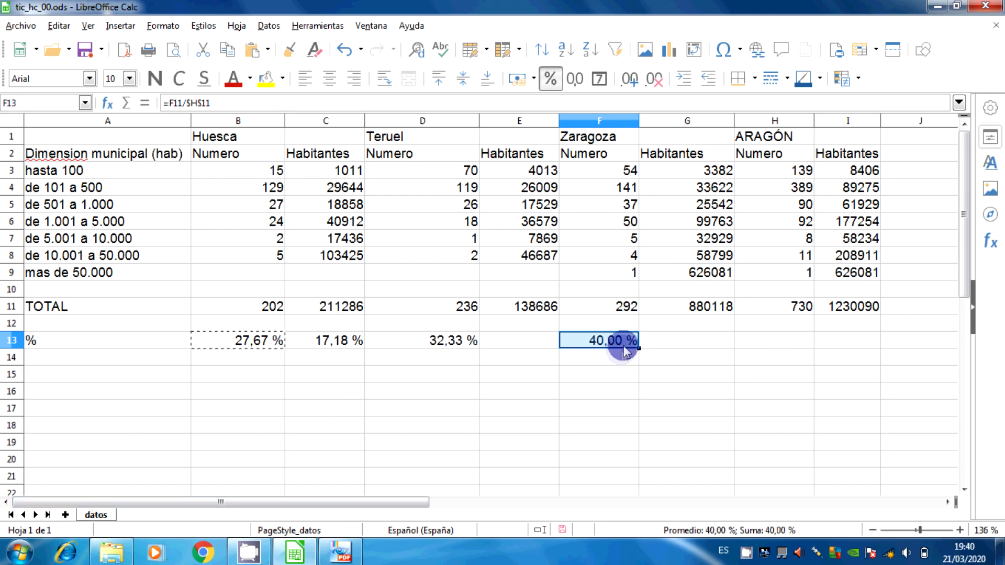
# Compare the Numero percentages with the tic_hc_00 PDF in PDF-XChange Viewer, return to LibreOffice Calc and review the D13 and F13 formulas
pyautogui.click(341, 552)
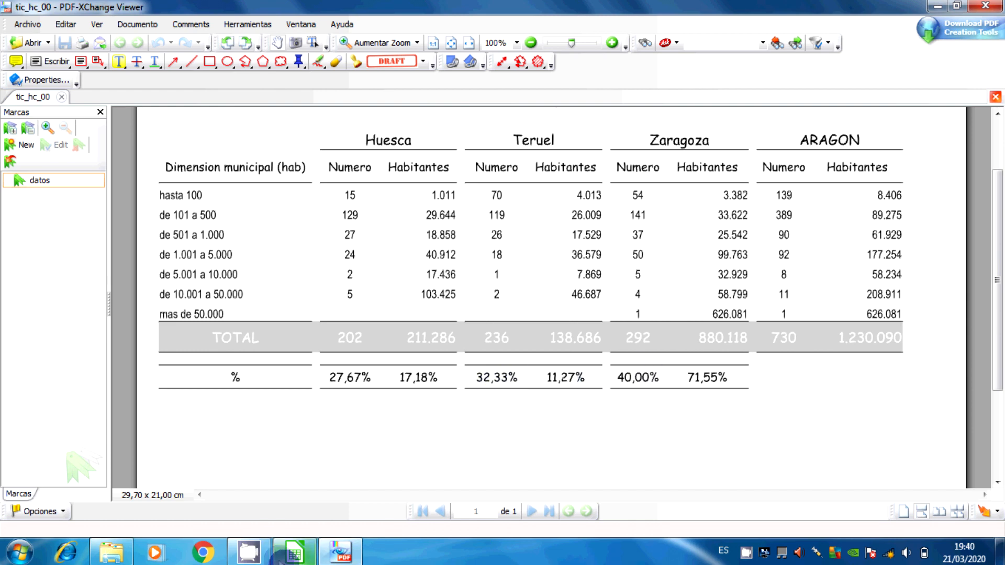
pyautogui.click(289, 555)
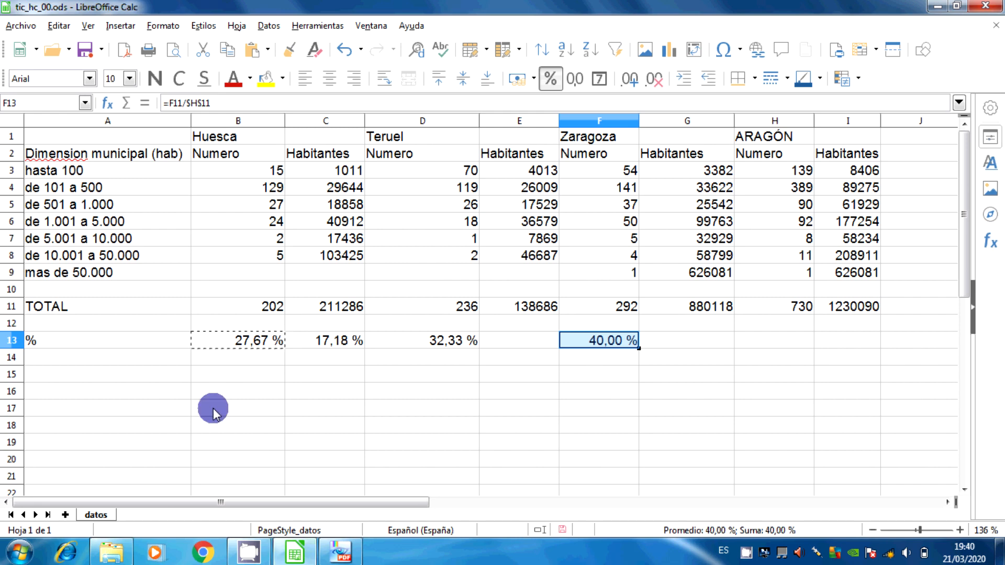
pyautogui.click(402, 341)
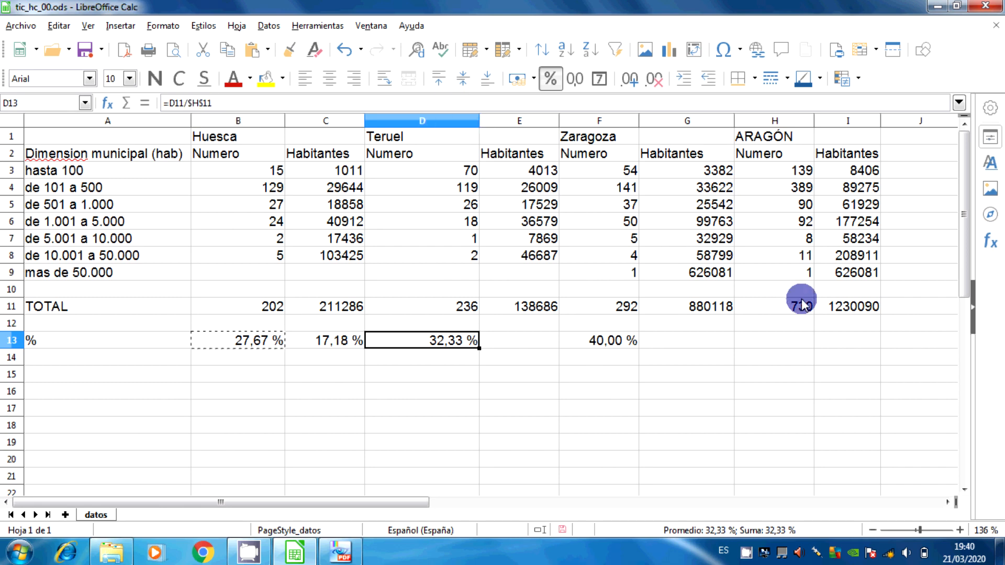
pyautogui.click(599, 343)
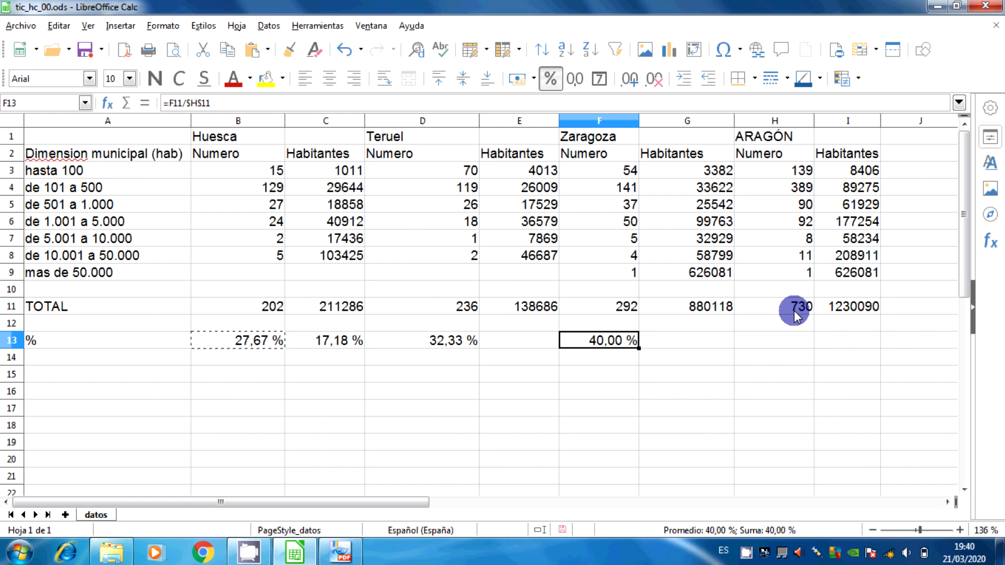
# Make the reference to Aragón's Habitantes total absolute in C13, so the formula reads =C11/$I$11
pyautogui.click(329, 346)
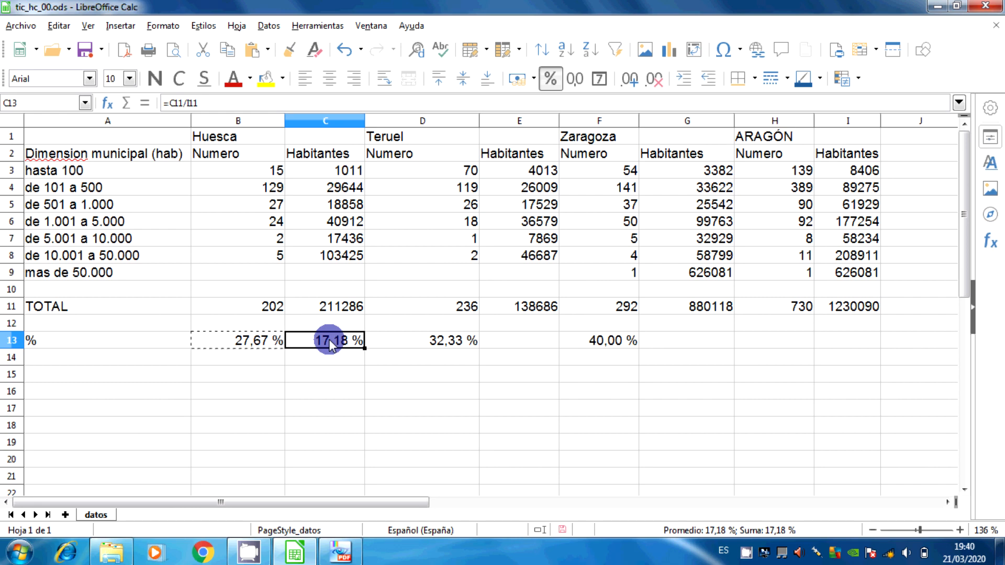
pyautogui.click(234, 103)
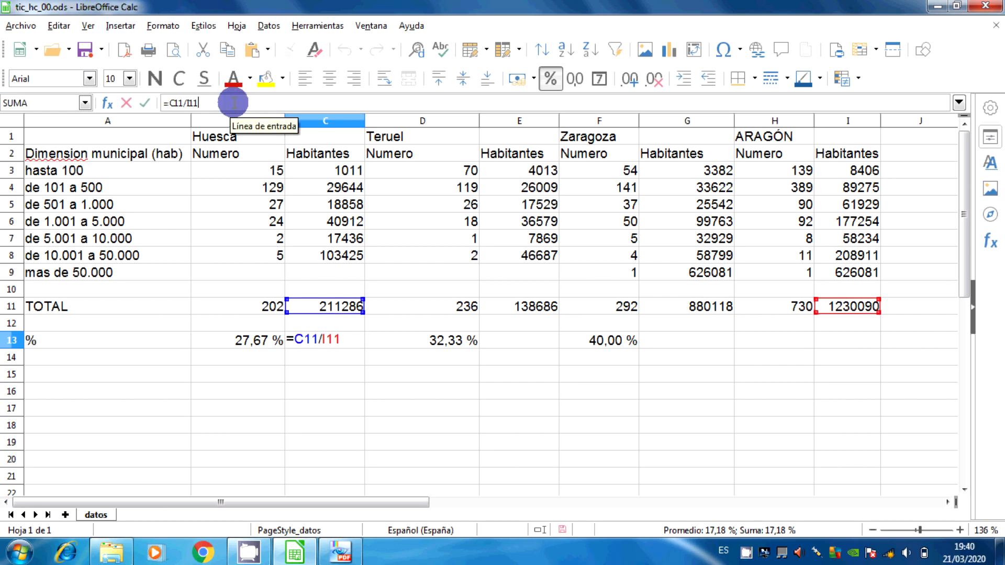
pyautogui.press('Left')
pyautogui.press('Left')
pyautogui.press('Left')
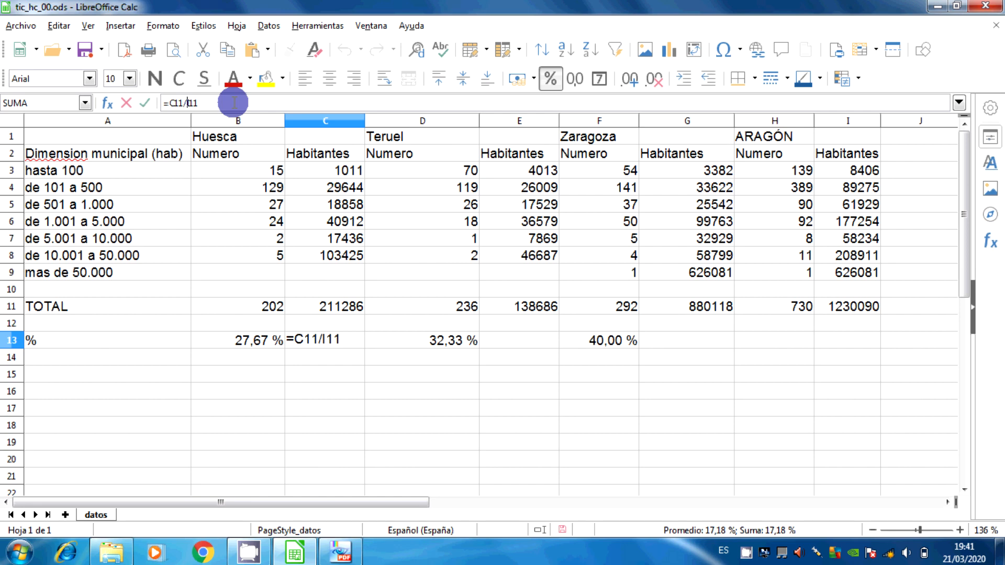
pyautogui.press('Right')
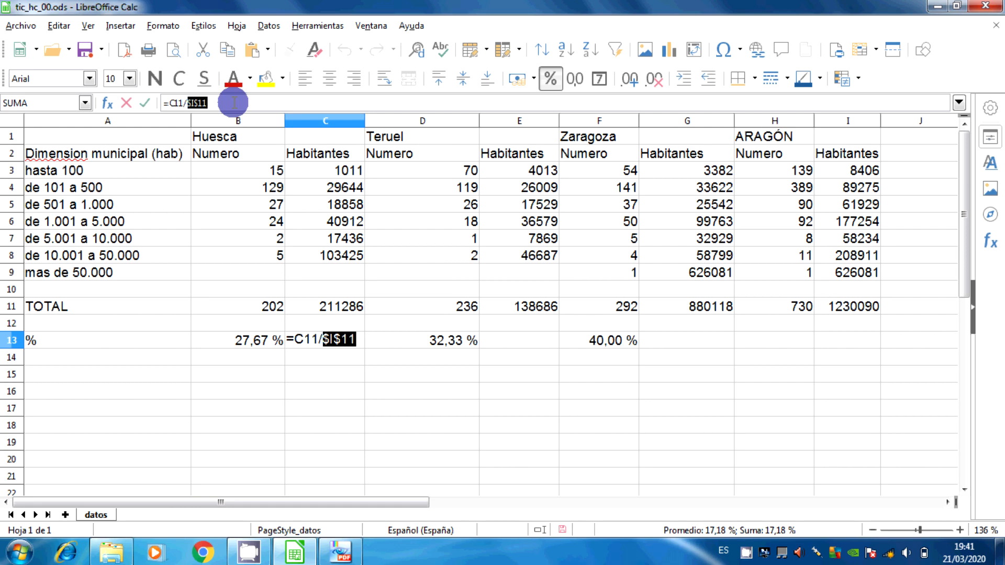
pyautogui.press('Return')
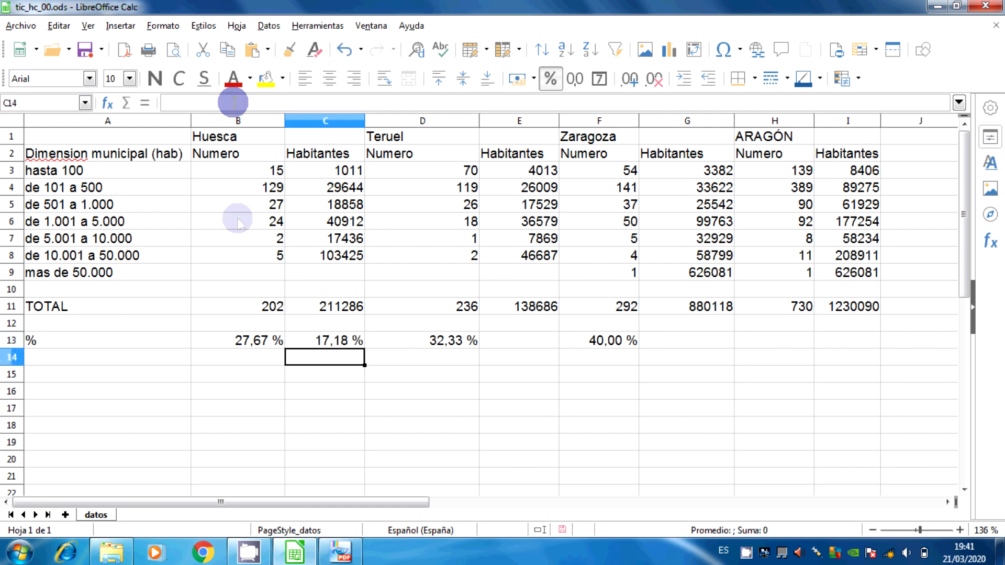
# Copy the C13 formula to E13 and G13, and check the percentages against the tic_hc_00 PDF before returning to LibreOffice Calc
pyautogui.click(341, 341)
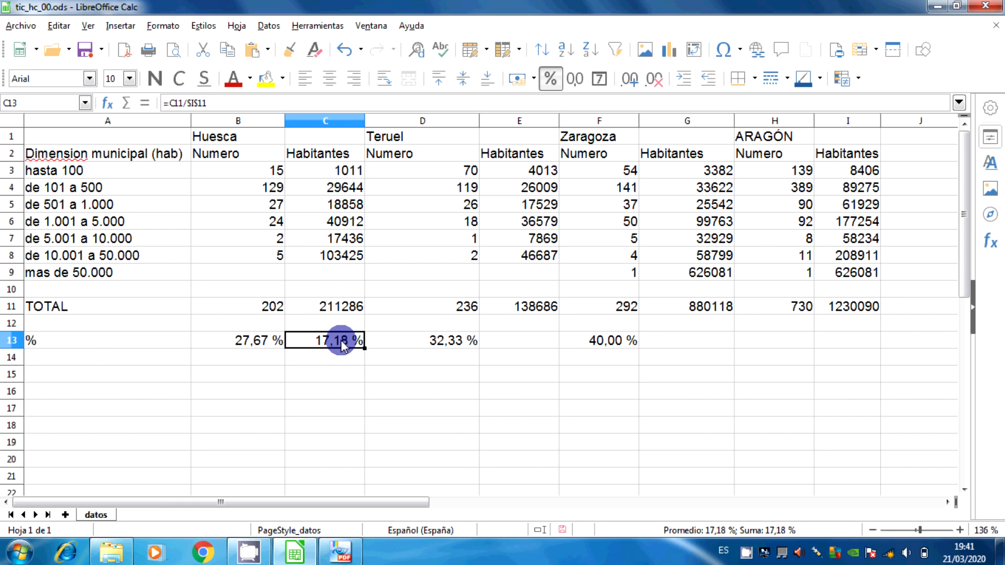
pyautogui.click(229, 50)
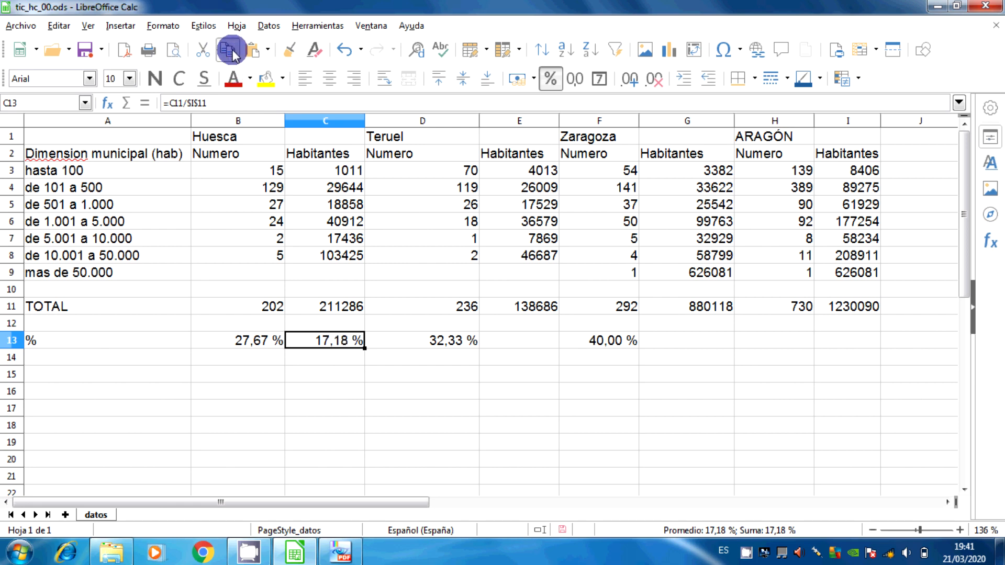
pyautogui.click(521, 339)
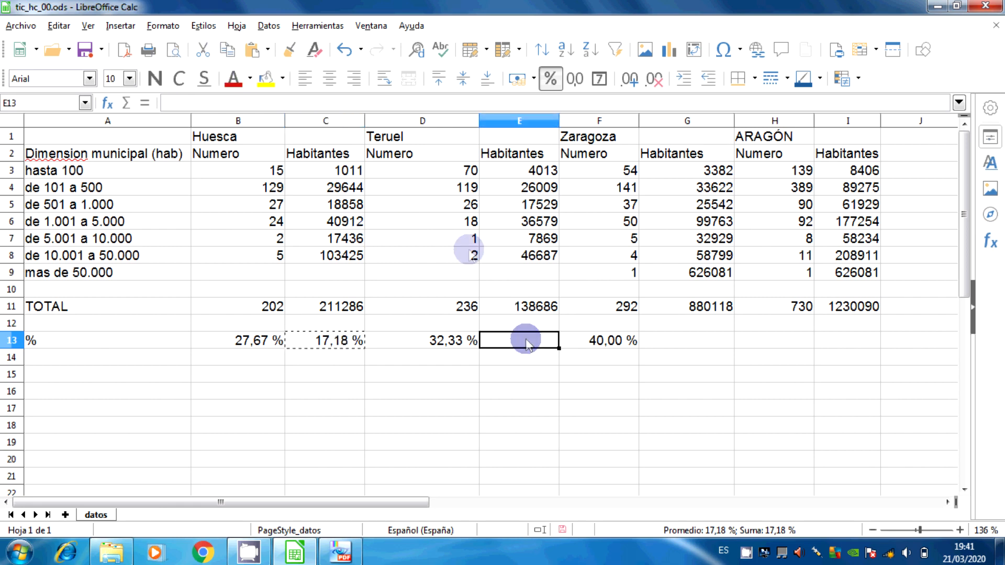
pyautogui.click(254, 50)
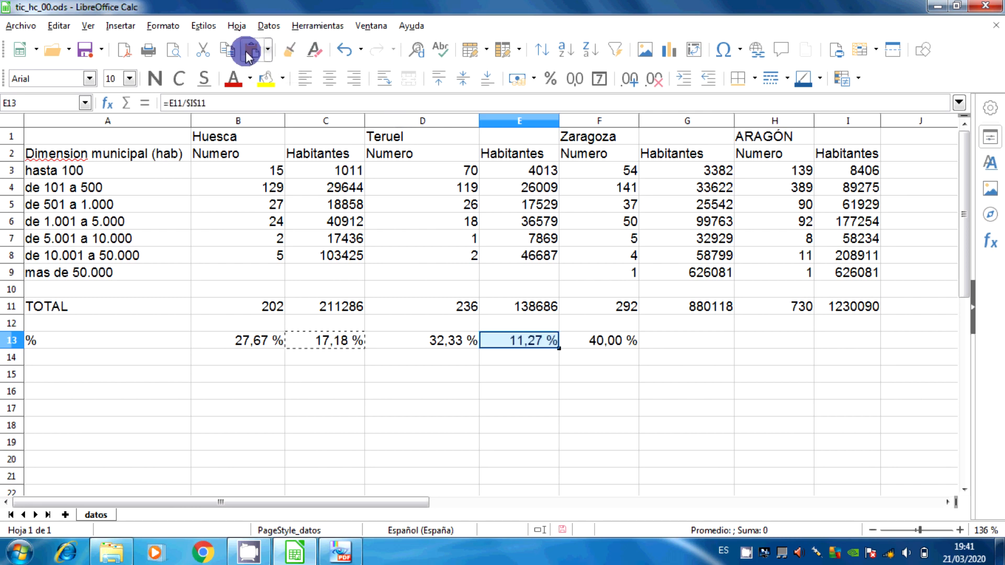
pyautogui.click(707, 338)
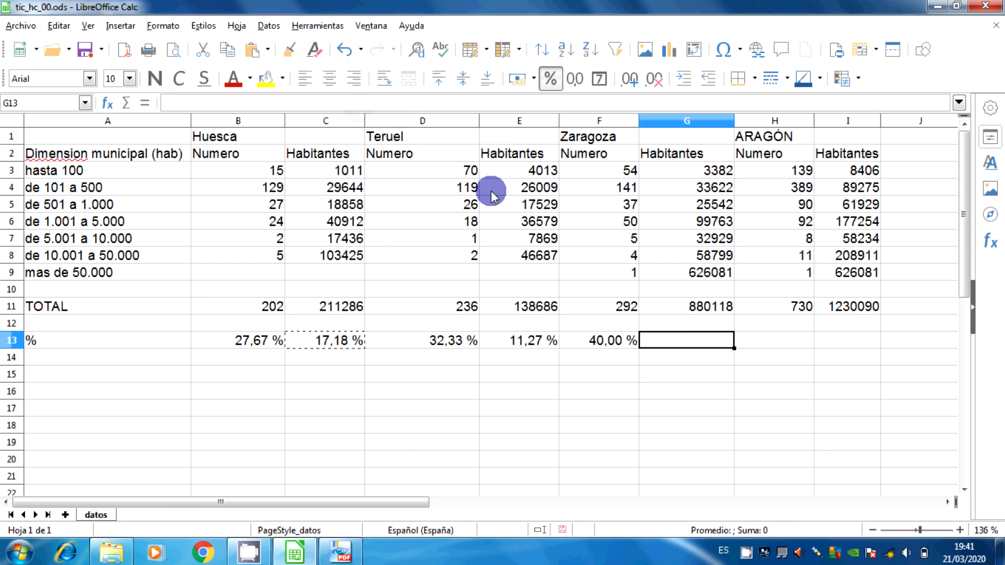
pyautogui.click(254, 51)
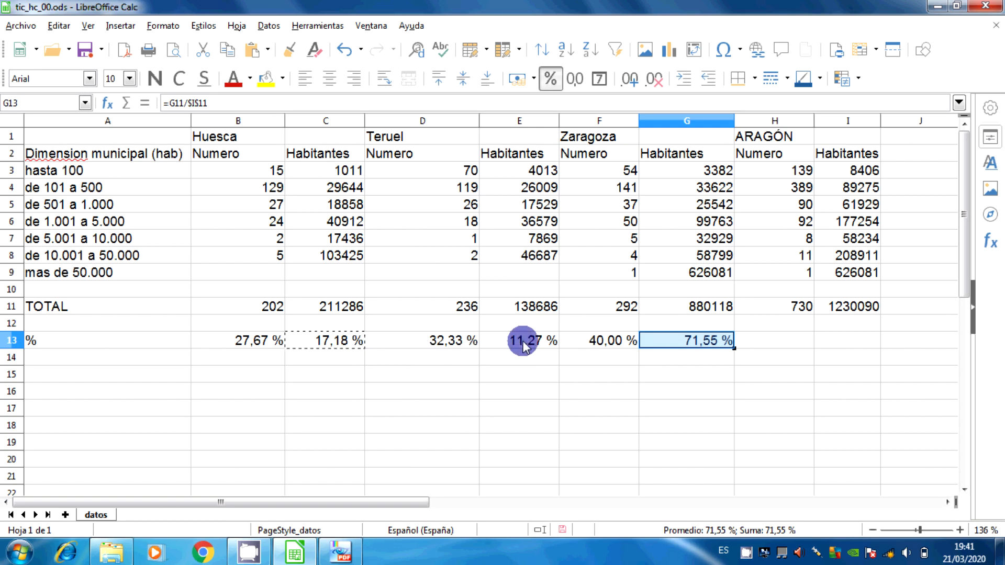
pyautogui.click(343, 549)
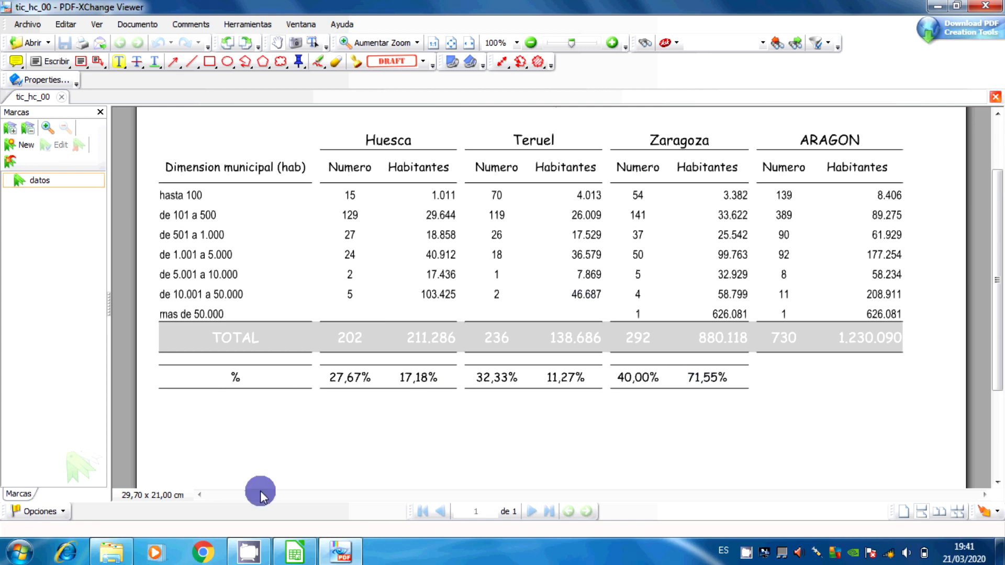
pyautogui.click(295, 552)
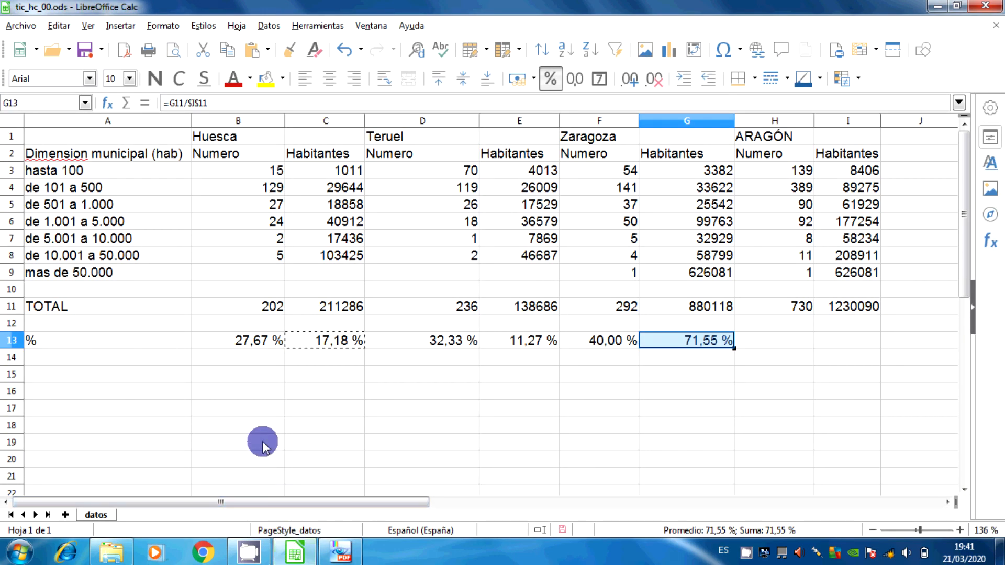